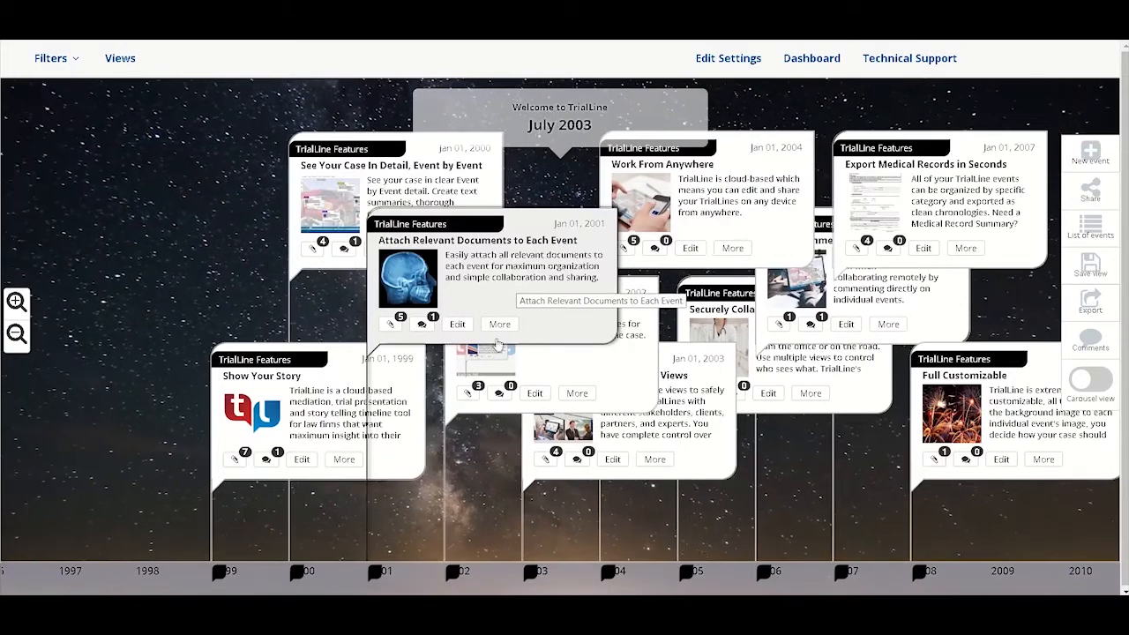
Open the details of the "Attach Relevant Documents to Each Event" event and preview its attached file Medical-Examination-Report-Free-PDF-Download1.pdf
left_click(497, 325)
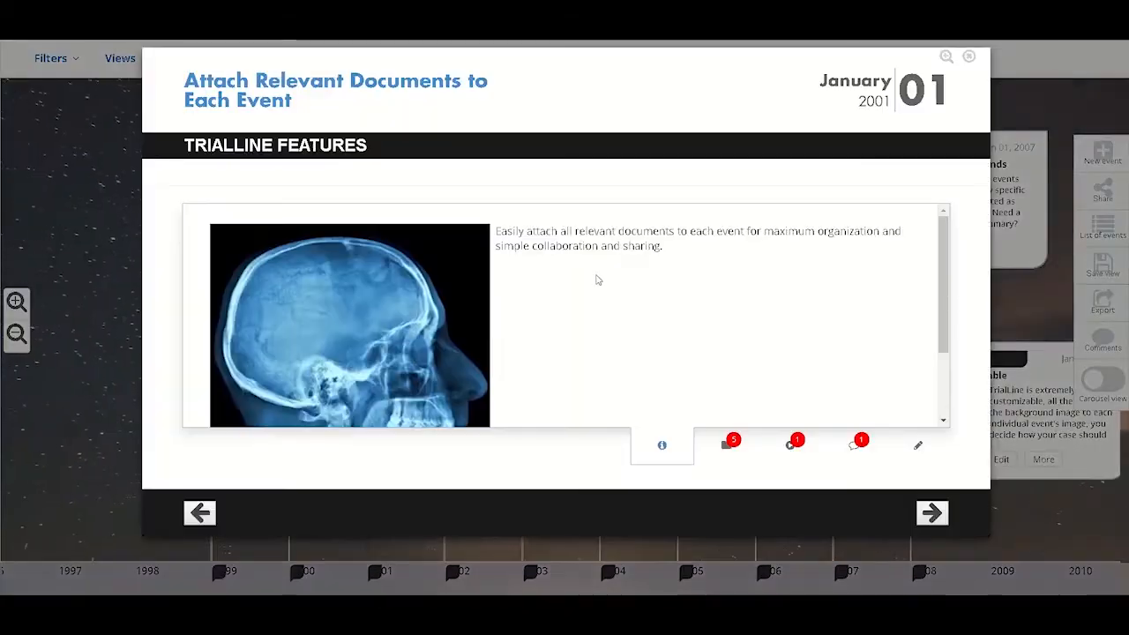
scroll(608, 272, "down", 3)
scroll(622, 276, "up", 3)
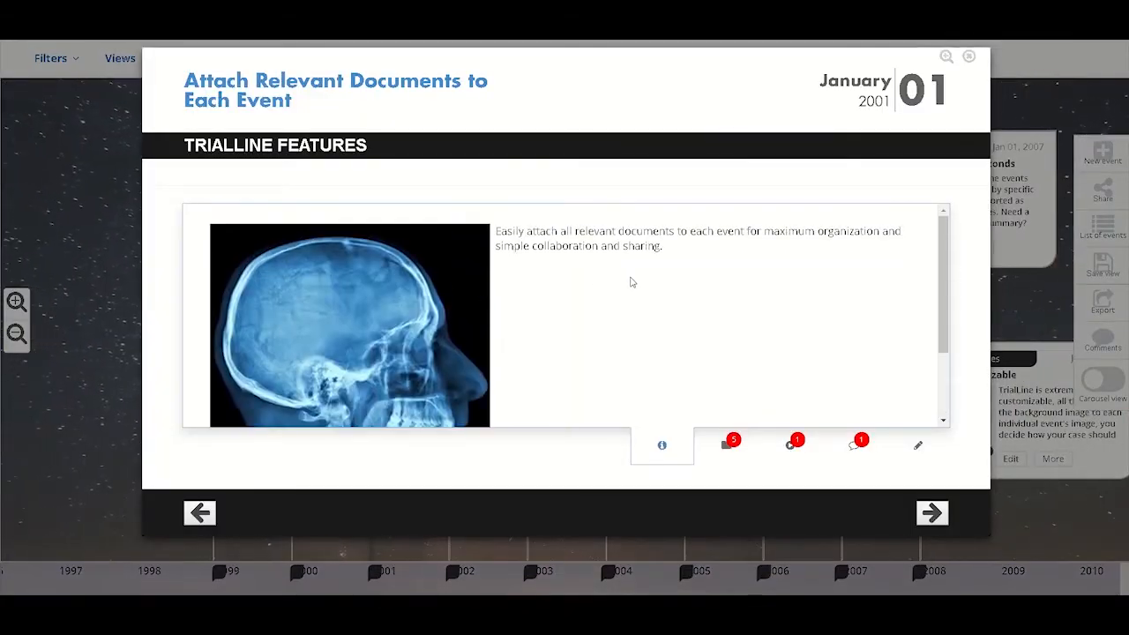
left_click(726, 444)
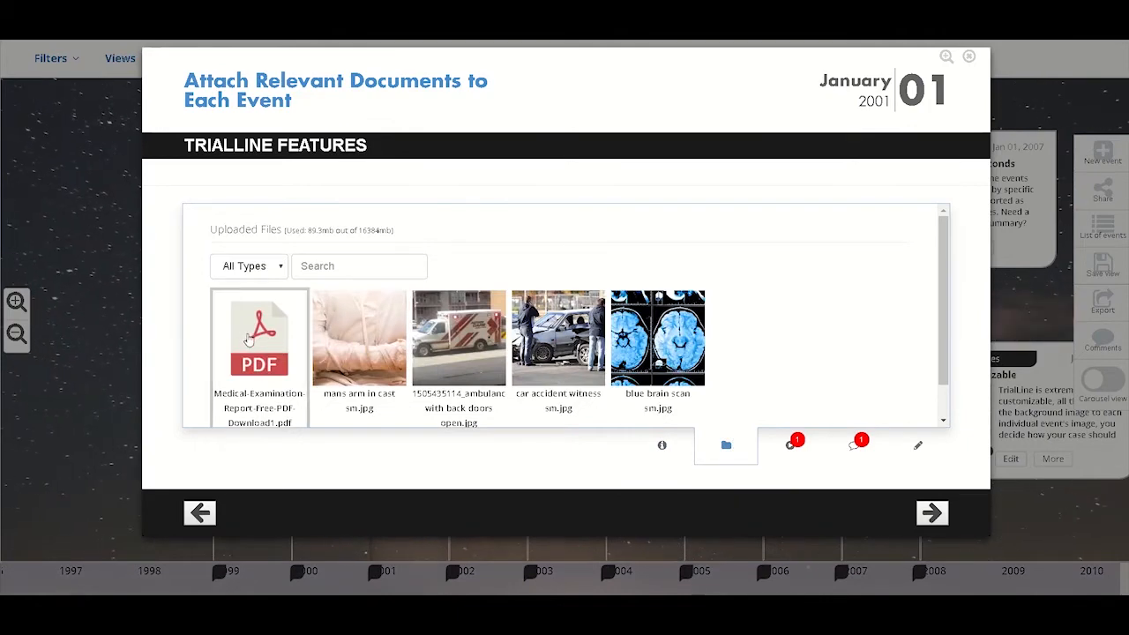
left_click(252, 341)
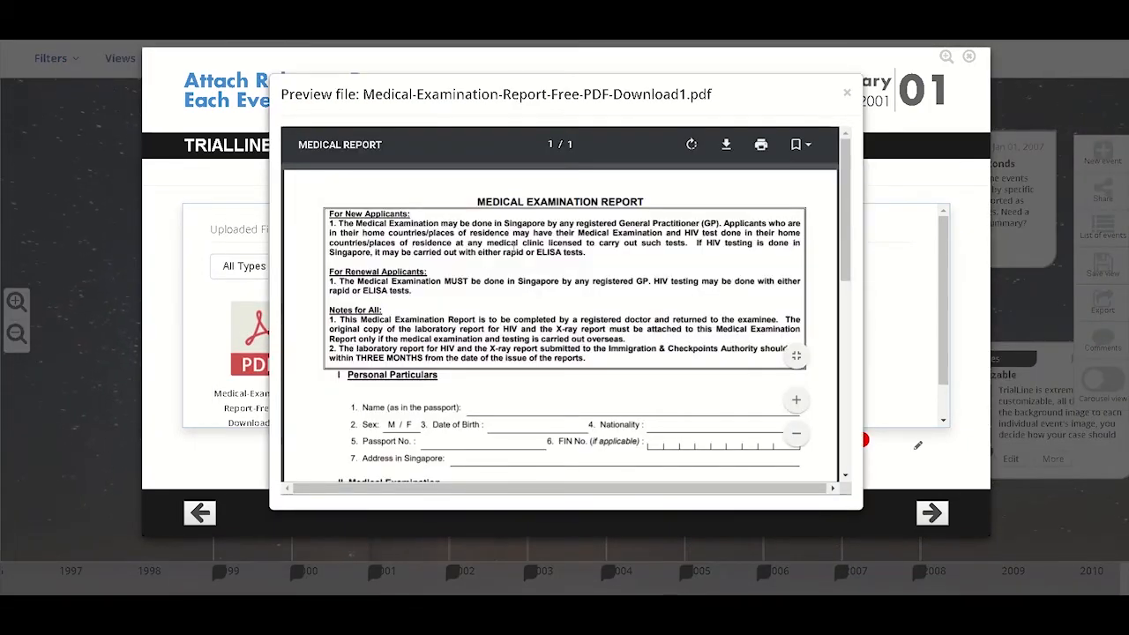
scroll(507, 227, "down", 3)
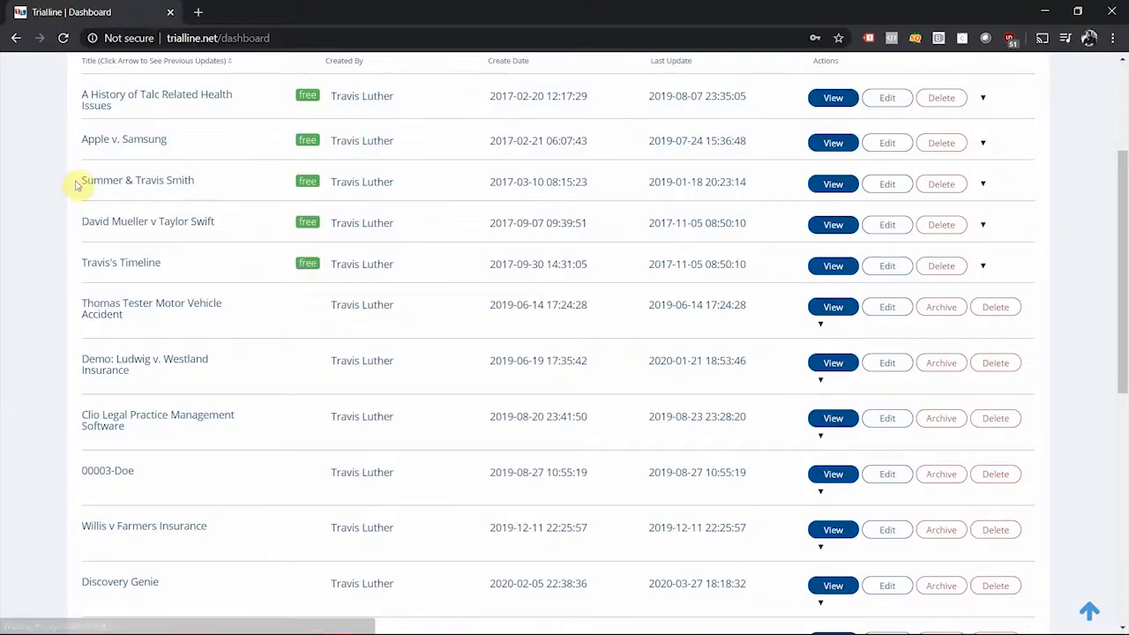
Open the Case File Library in the settings of the demo Westland Insurance case and look through its folders and files
scroll(78, 179, "up", 3)
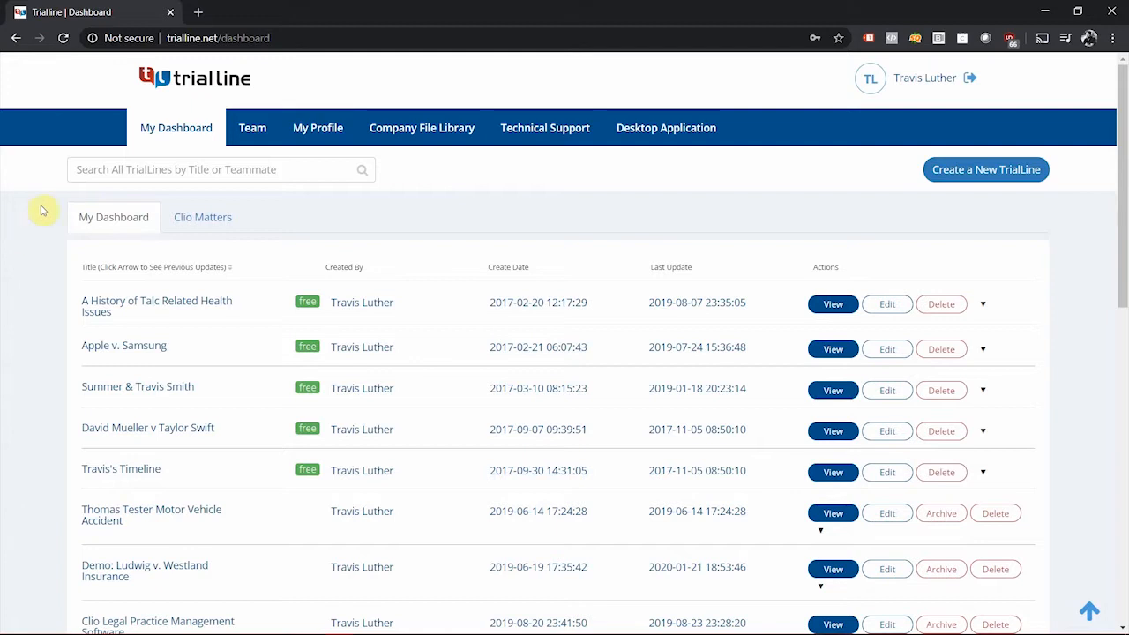
left_click(441, 133)
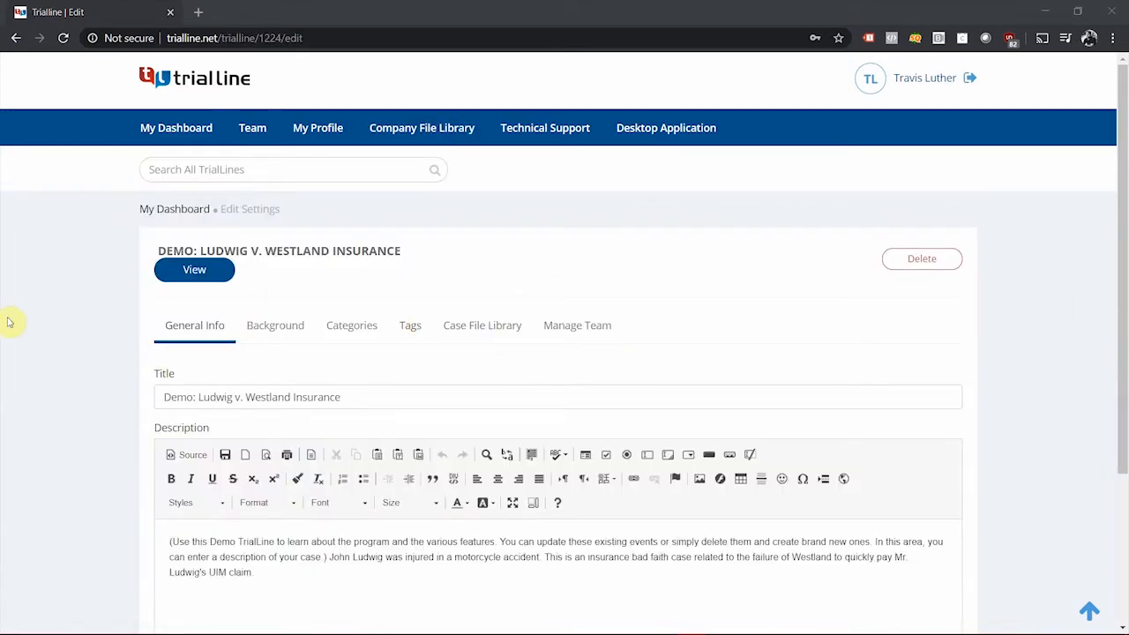
left_click(503, 325)
scroll(50, 371, "down", 3)
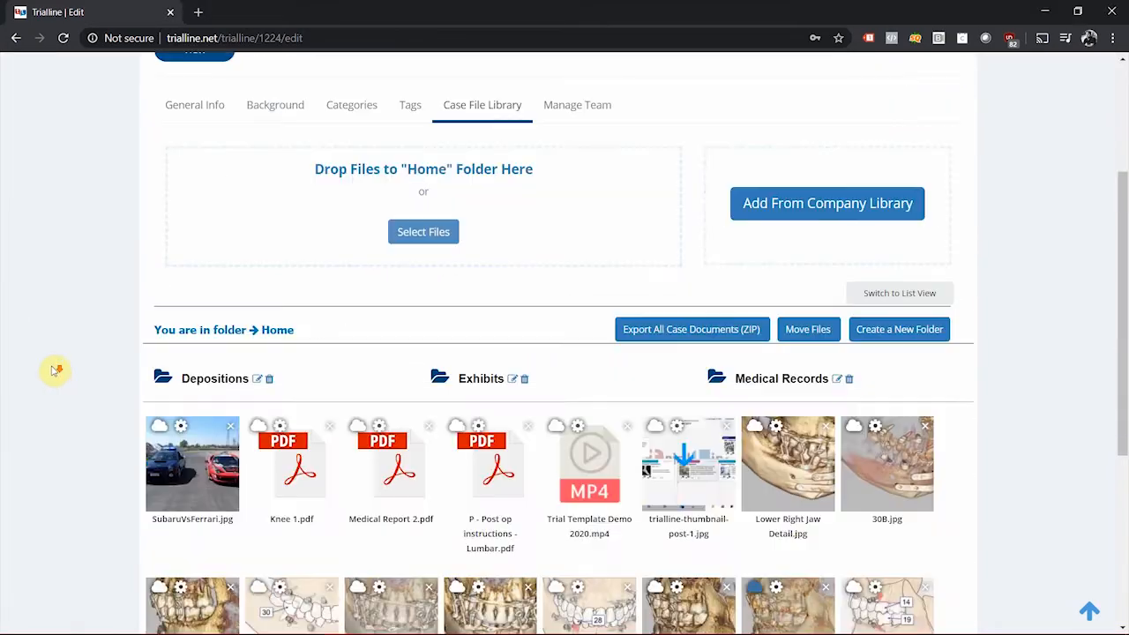
scroll(49, 371, "down", 2)
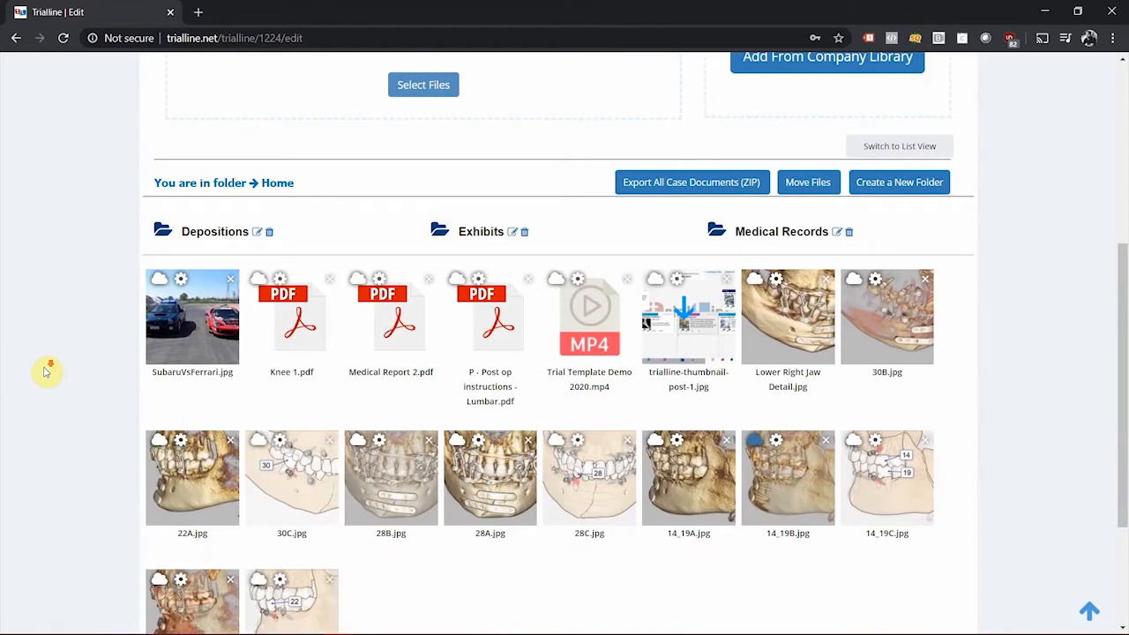
scroll(46, 370, "down", 2)
scroll(40, 372, "up", 7)
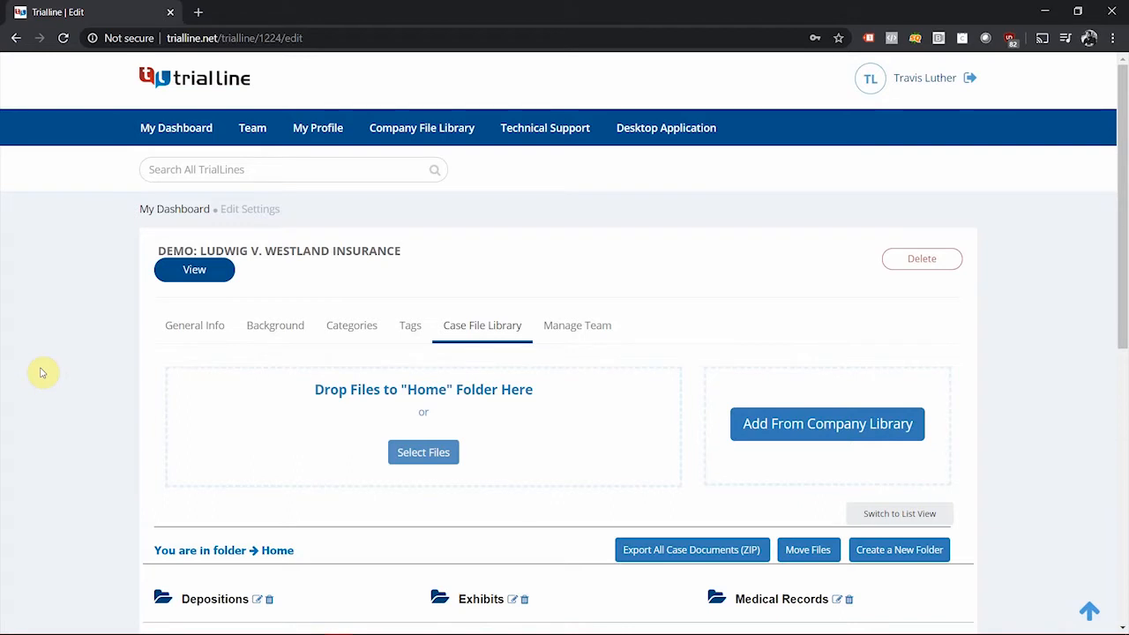
View the contents of the Depositions and Exhibits folders in the case file library, returning to Home after each
scroll(86, 368, "down", 2)
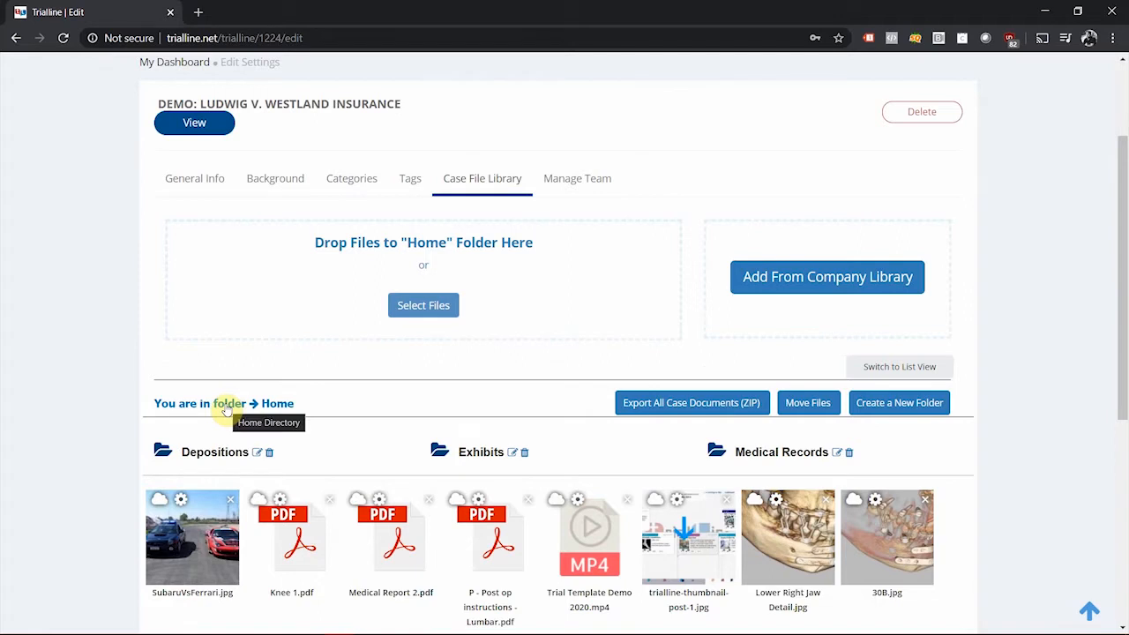
left_click(213, 453)
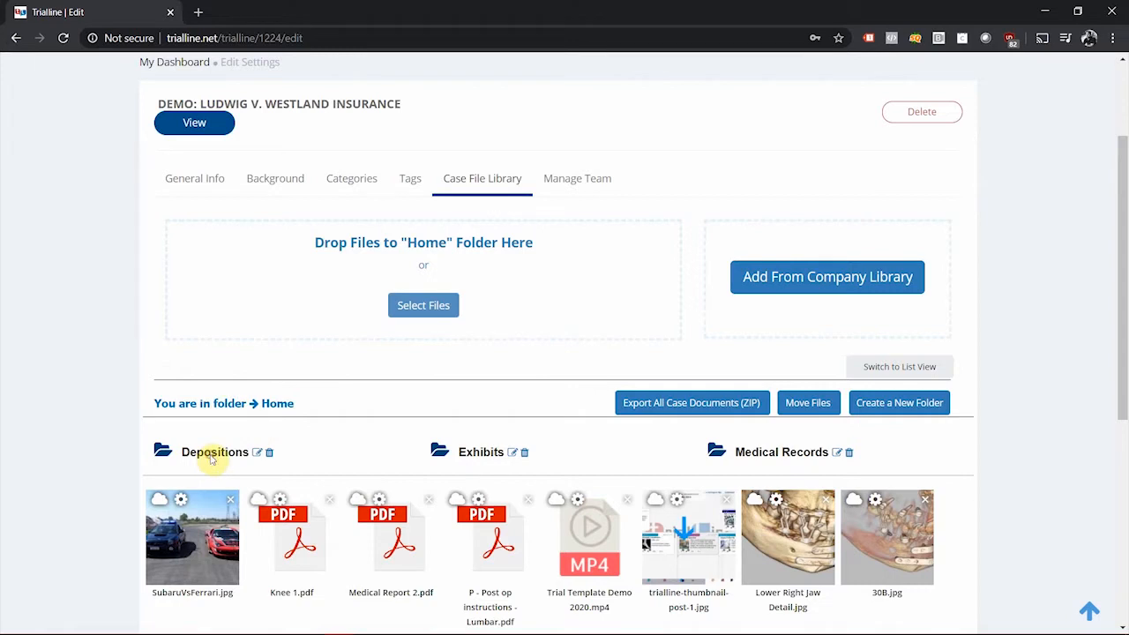
left_click(288, 407)
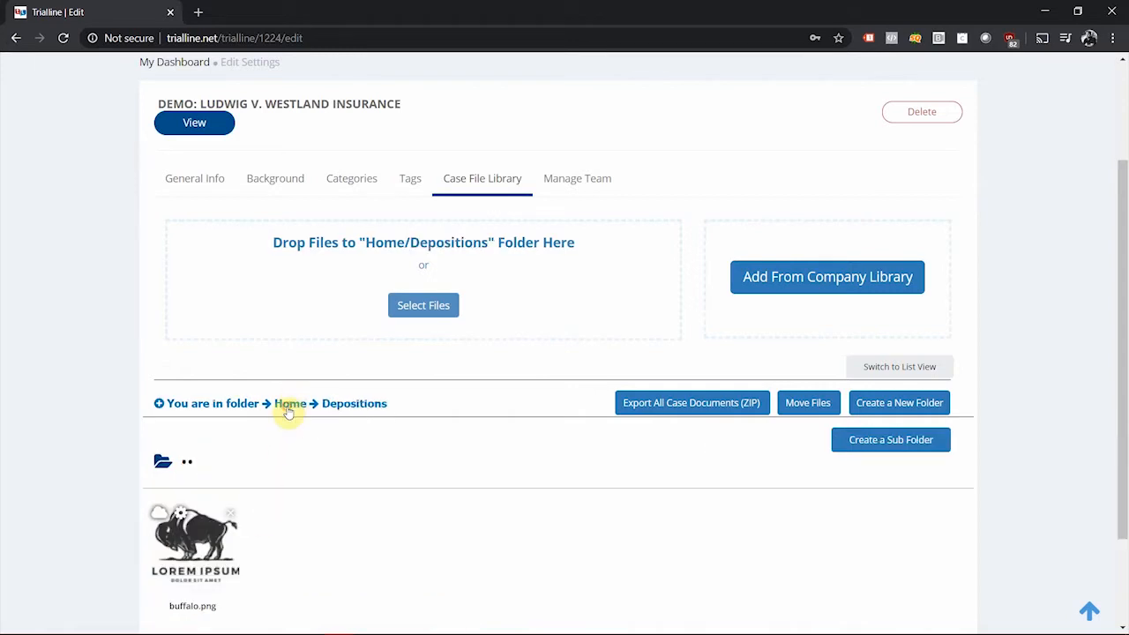
left_click(477, 455)
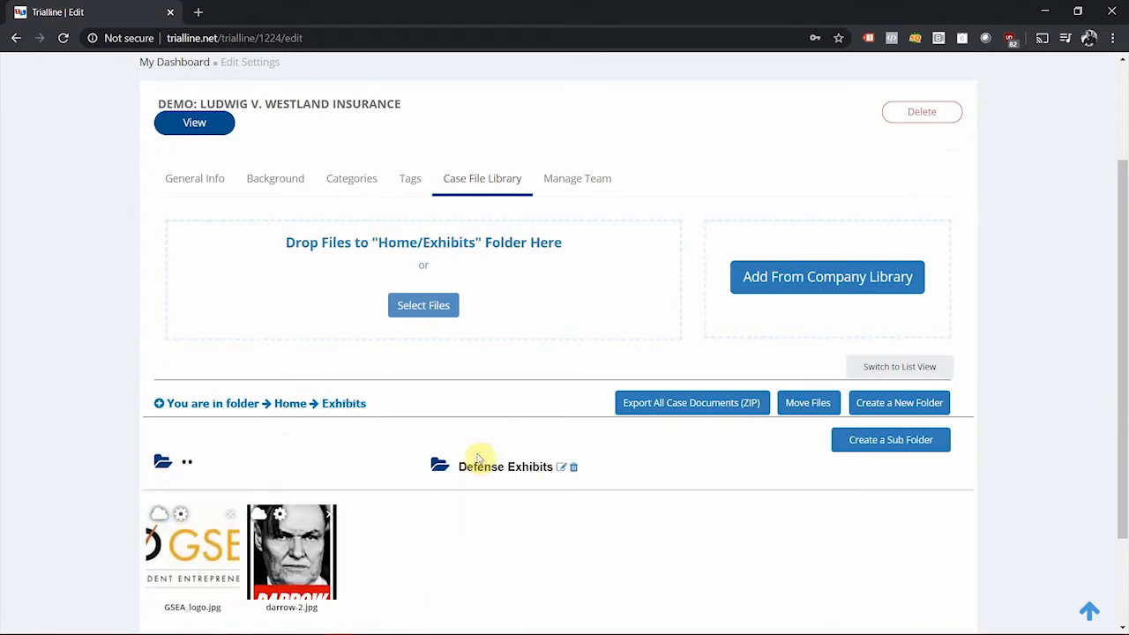
left_click(286, 407)
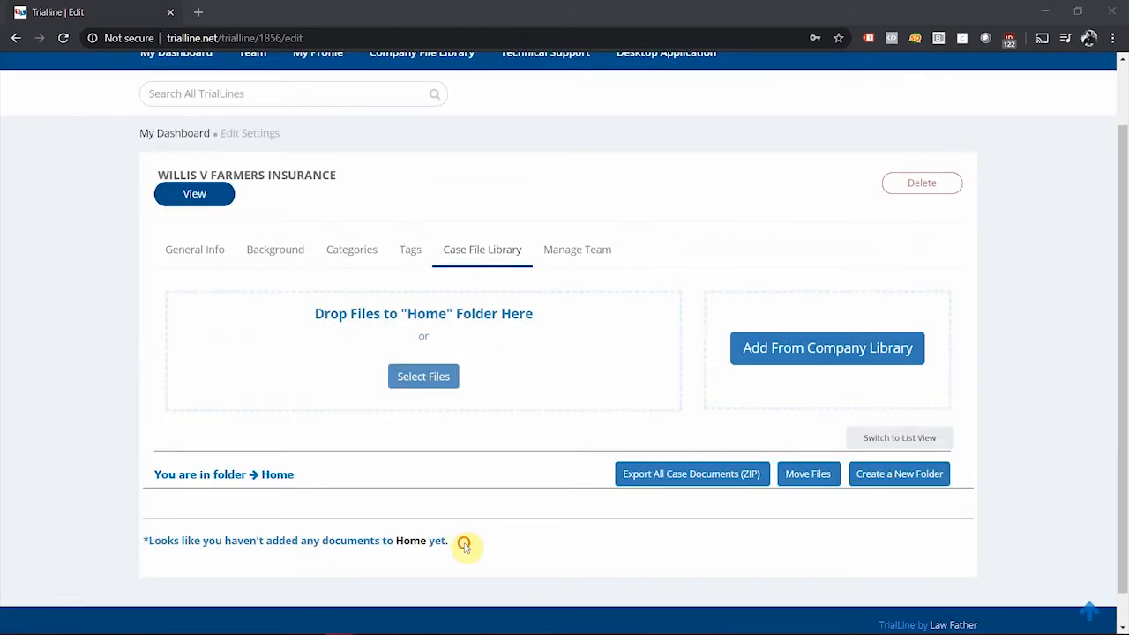
left_click_drag(464, 545, 102, 539)
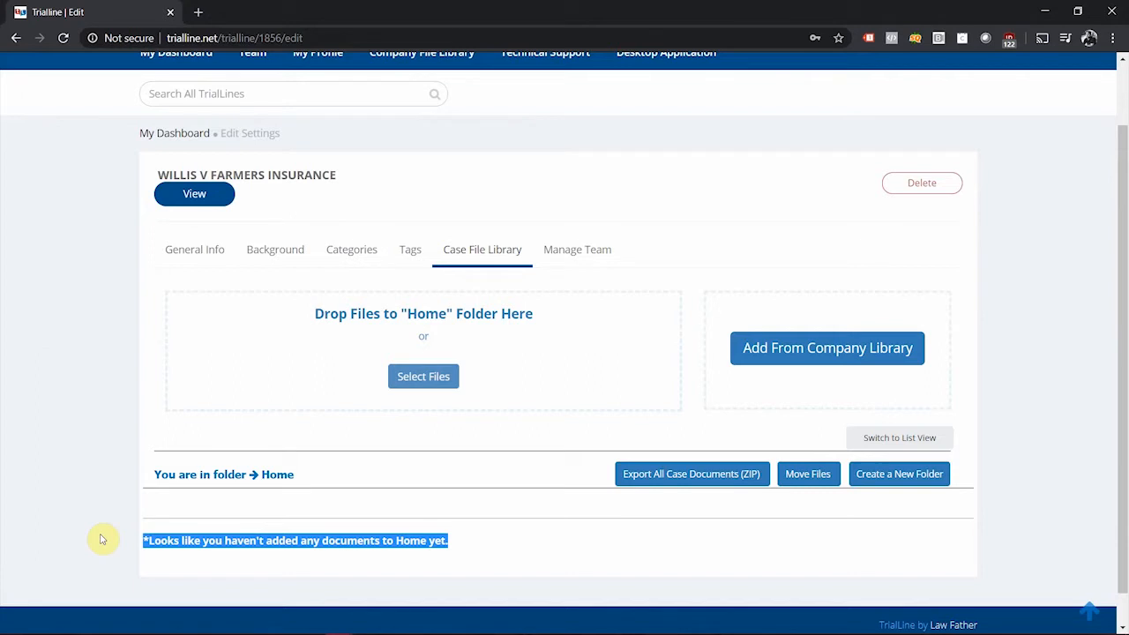
left_click(888, 480)
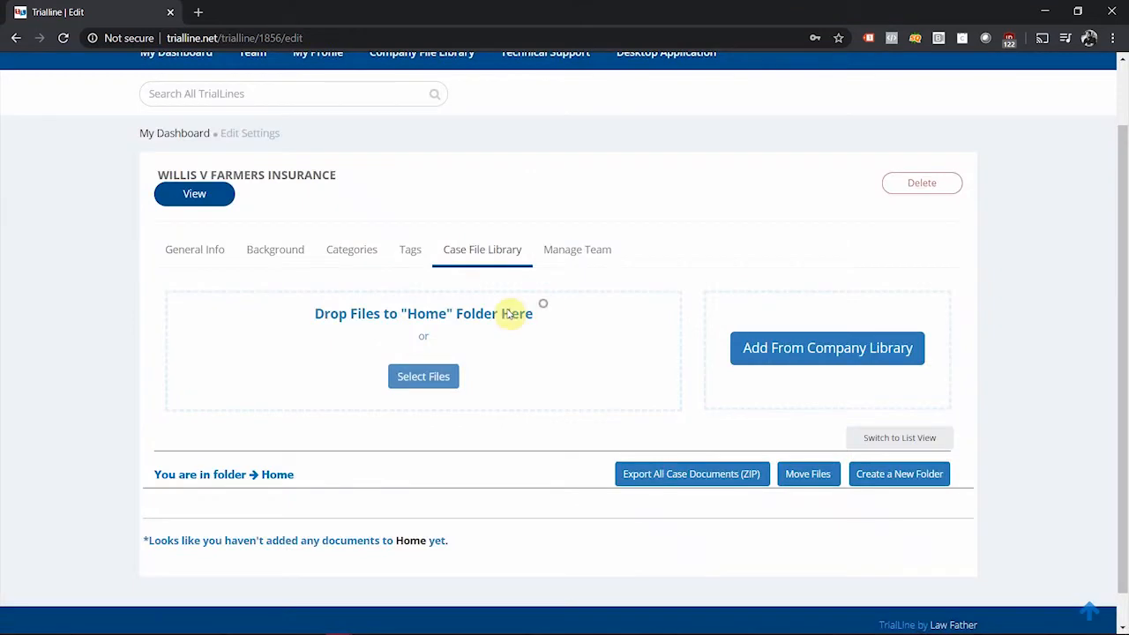
left_click_drag(539, 308, 208, 314)
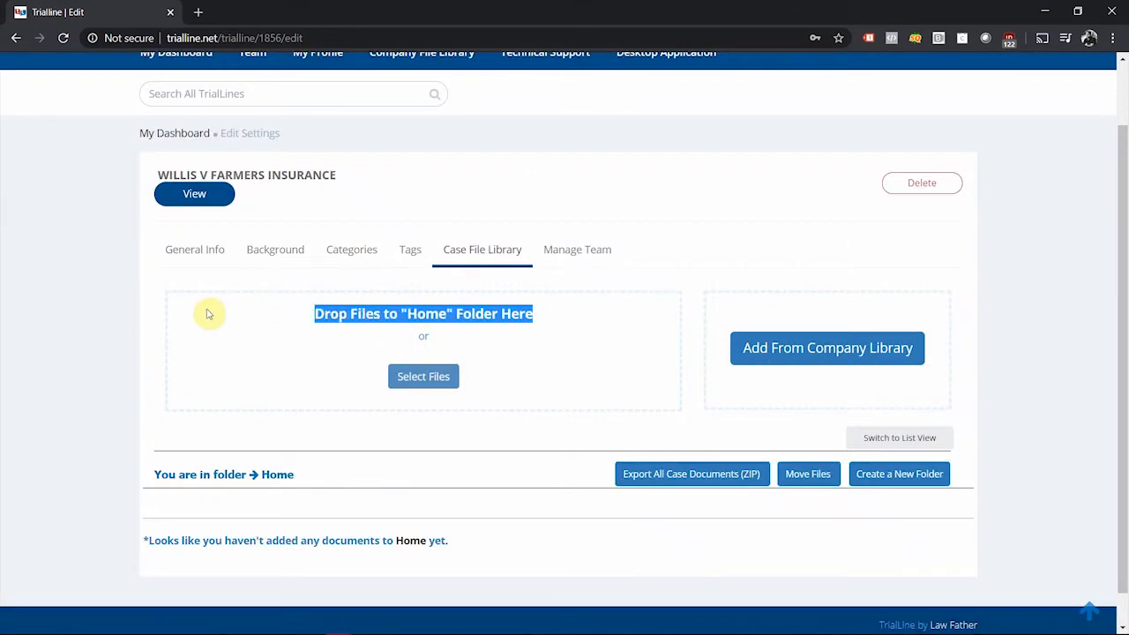
left_click(628, 447)
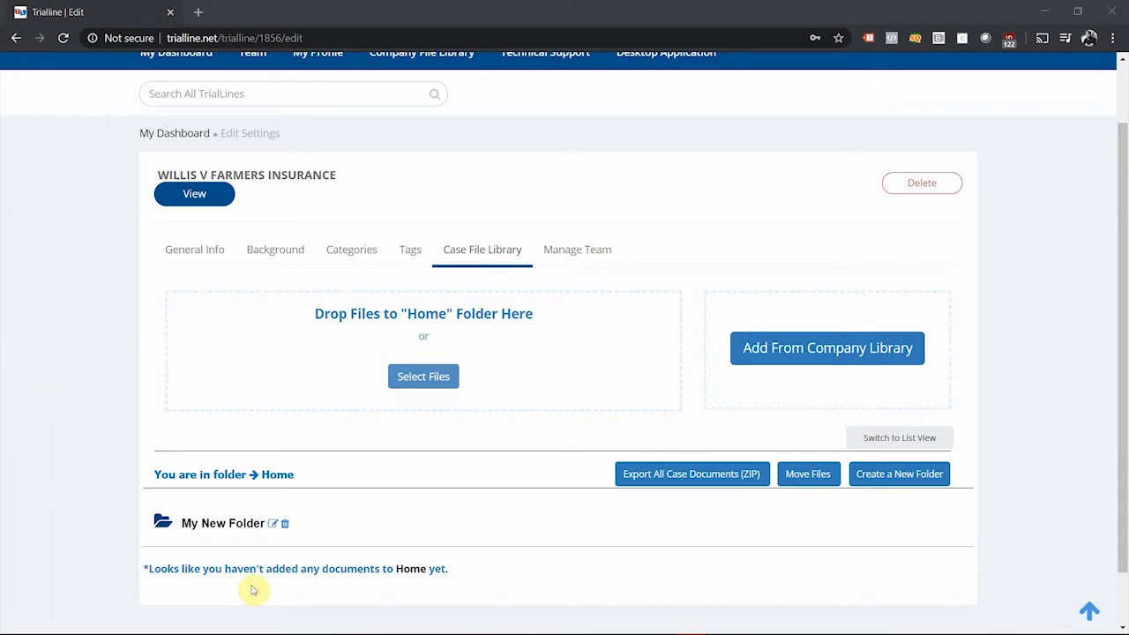
Confirm the name My New Folder in the folder's rename dialog and start deleting that folder
left_click(274, 523)
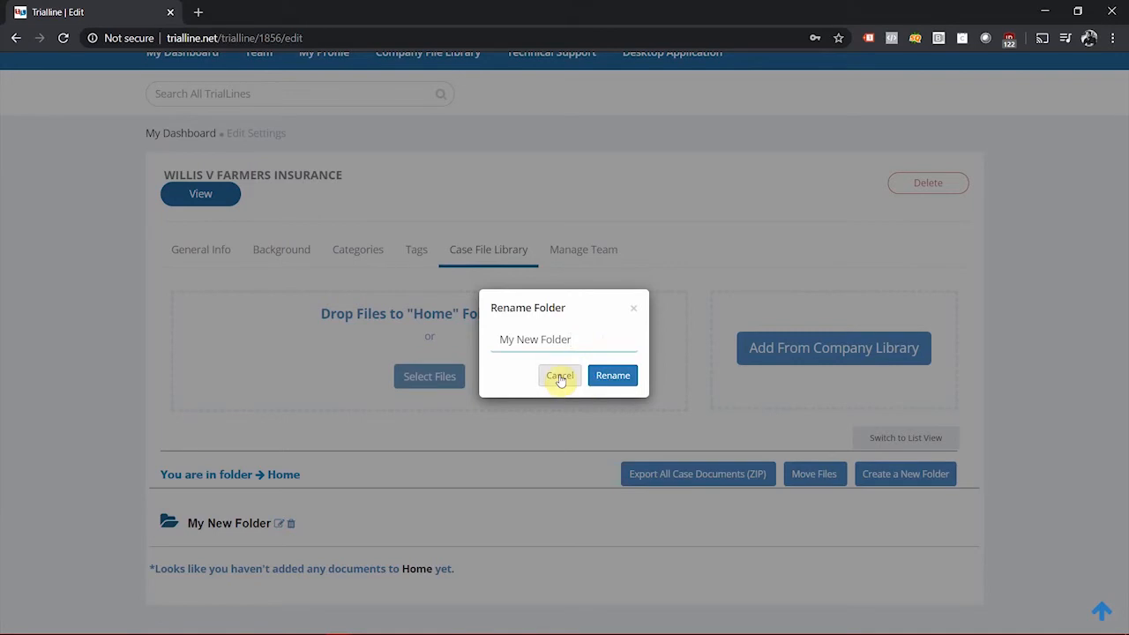
left_click(627, 377)
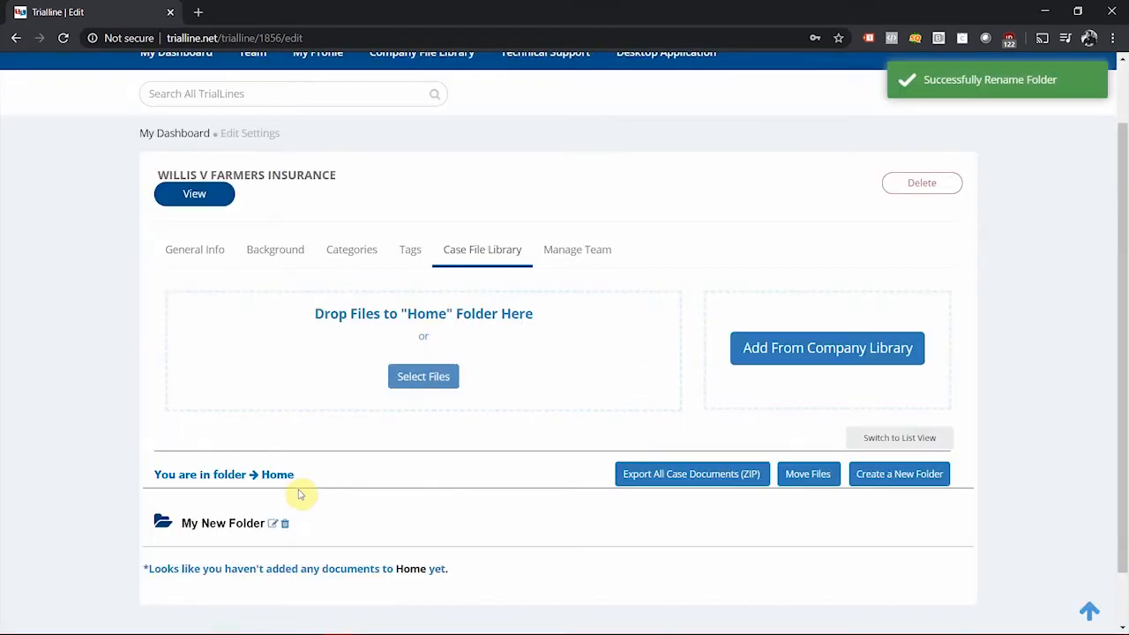
left_click(286, 524)
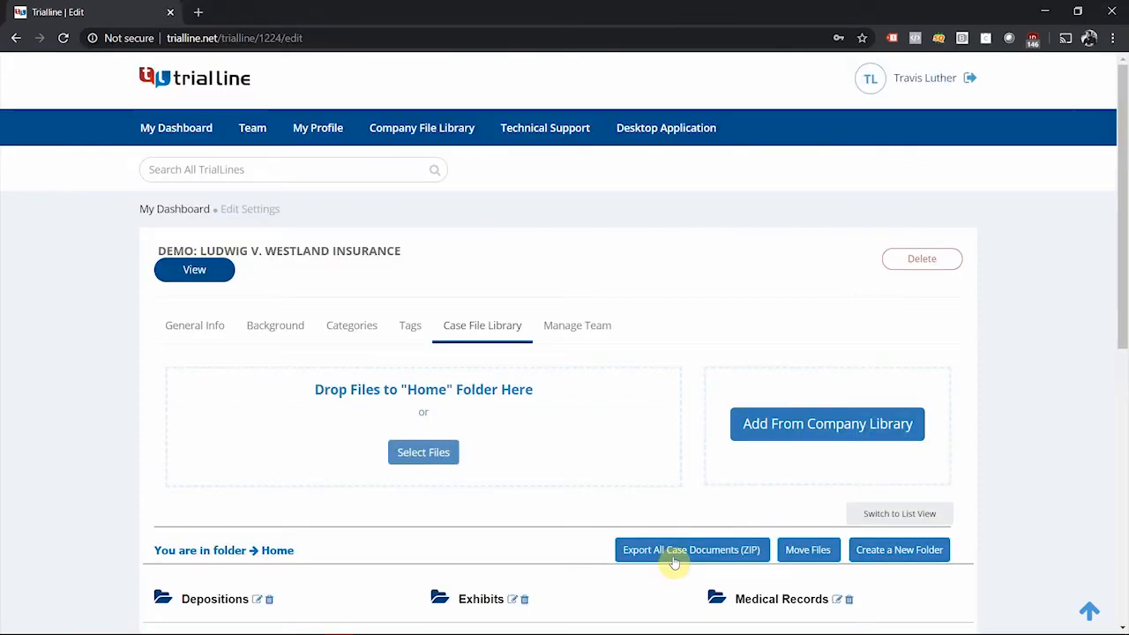
Export all documents of the demo Westland Insurance case as a ZIP archive, saved in the Images folder under the suggested name
left_click(675, 560)
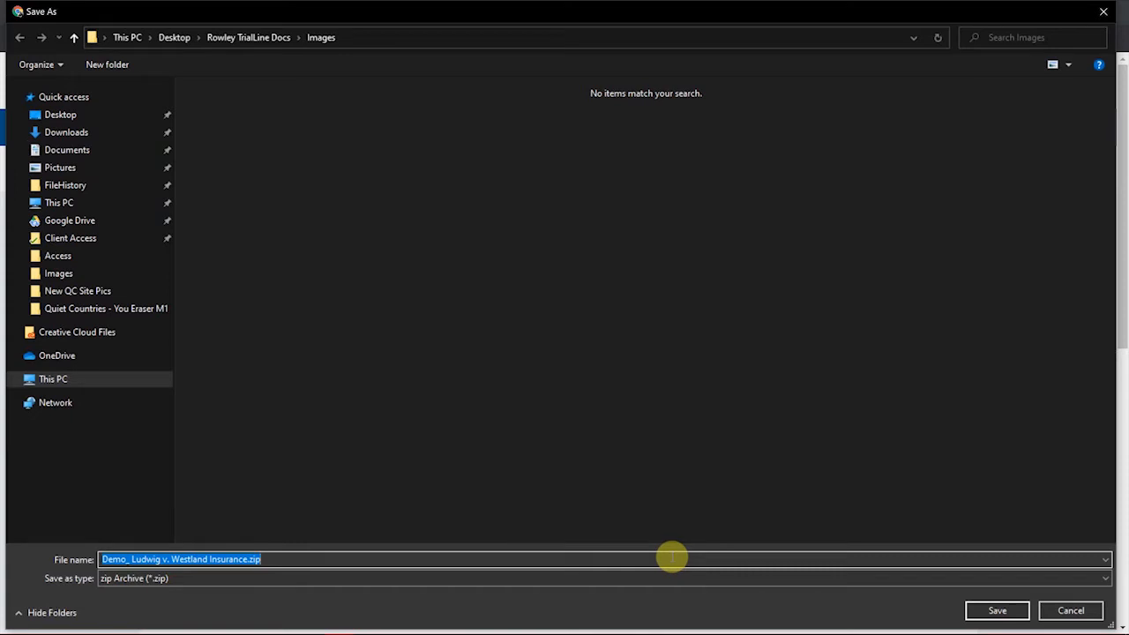
left_click(978, 615)
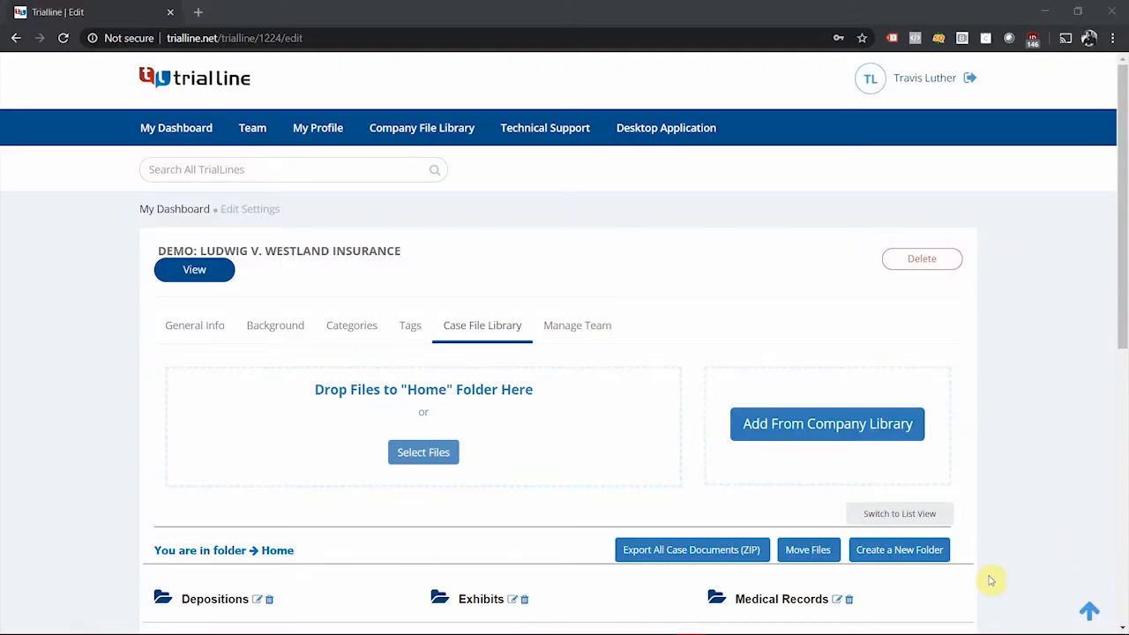
Create a new folder named "My Folder" in the Home directory of the case file library
left_click(900, 558)
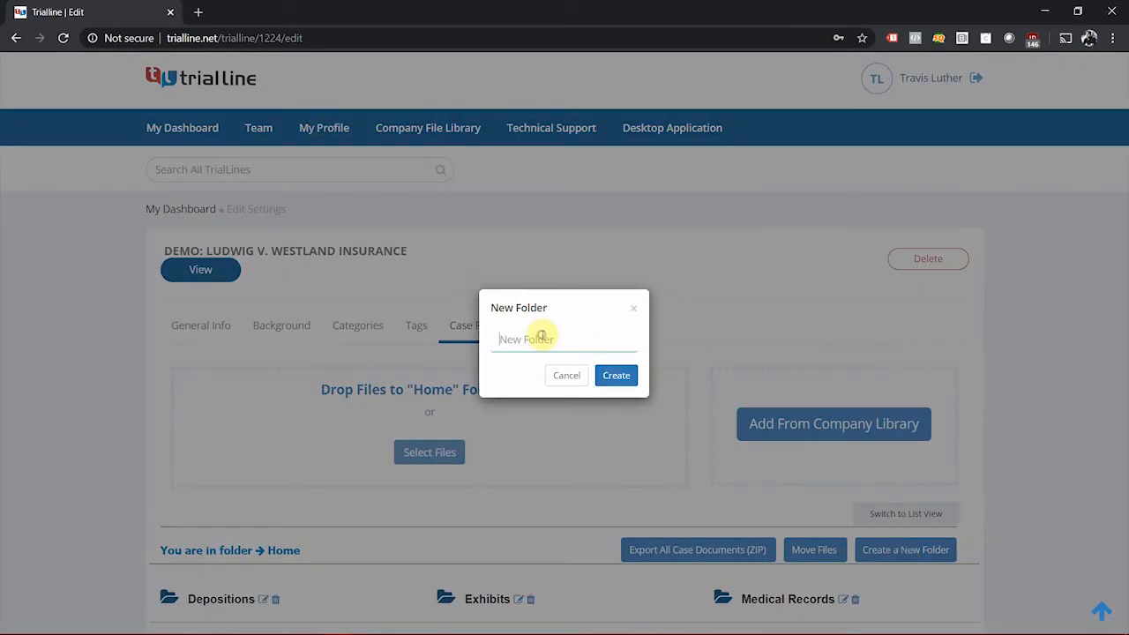
type("My Folder")
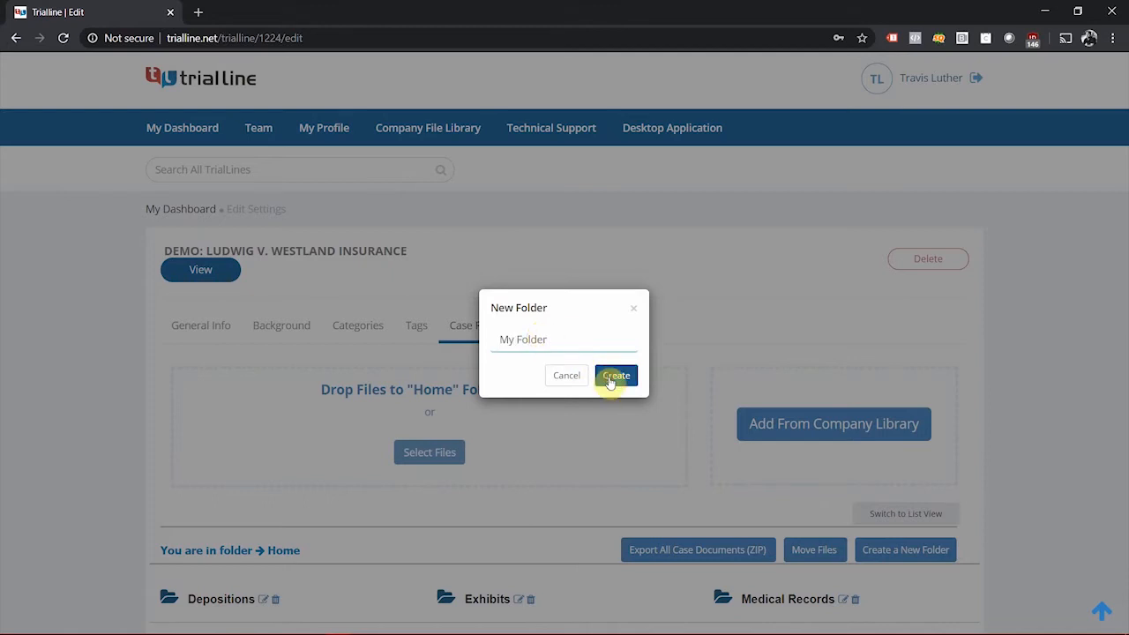
left_click(610, 380)
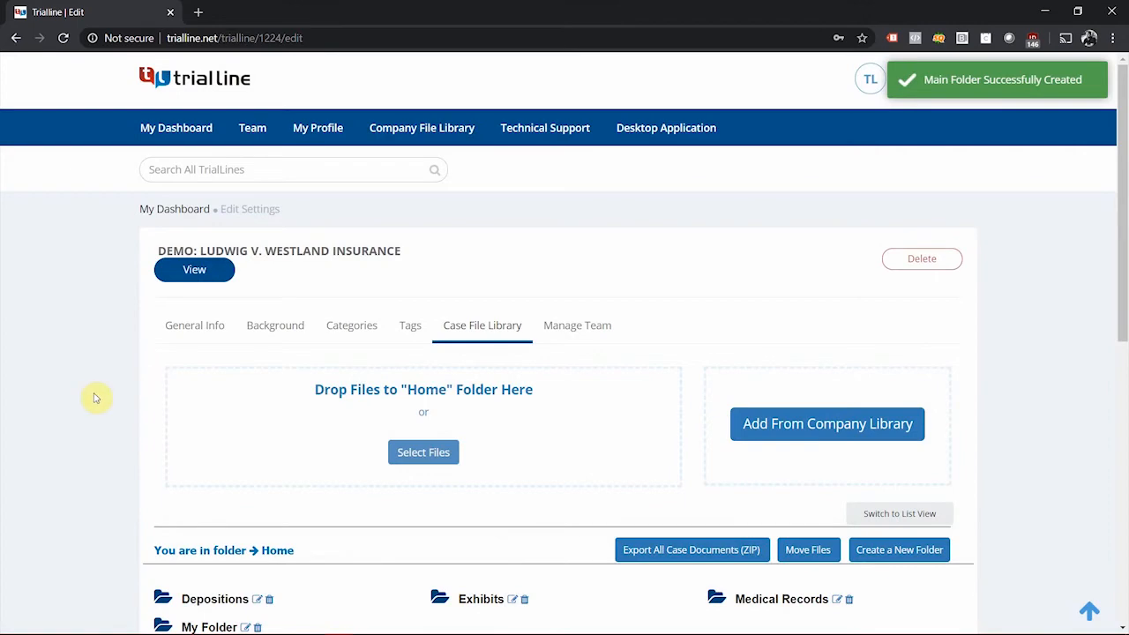
Move Knee 1.pdf, Medical Report 2.pdf and the Exhibits and Medical Records folders from Home into My Folder
scroll(96, 397, "down", 2)
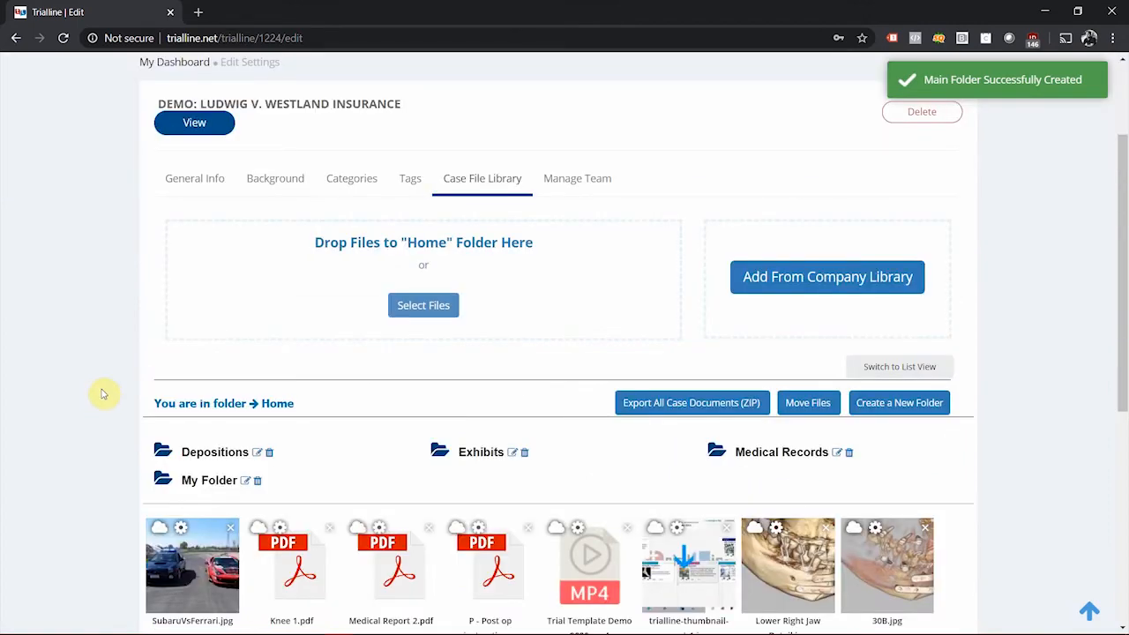
left_click(808, 403)
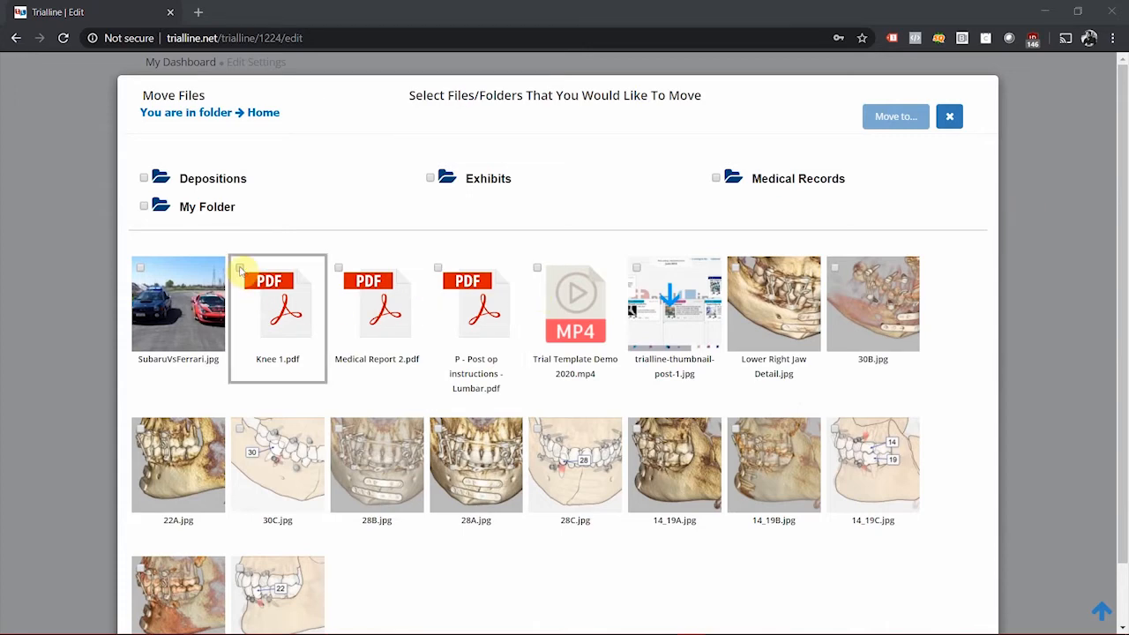
left_click(239, 267)
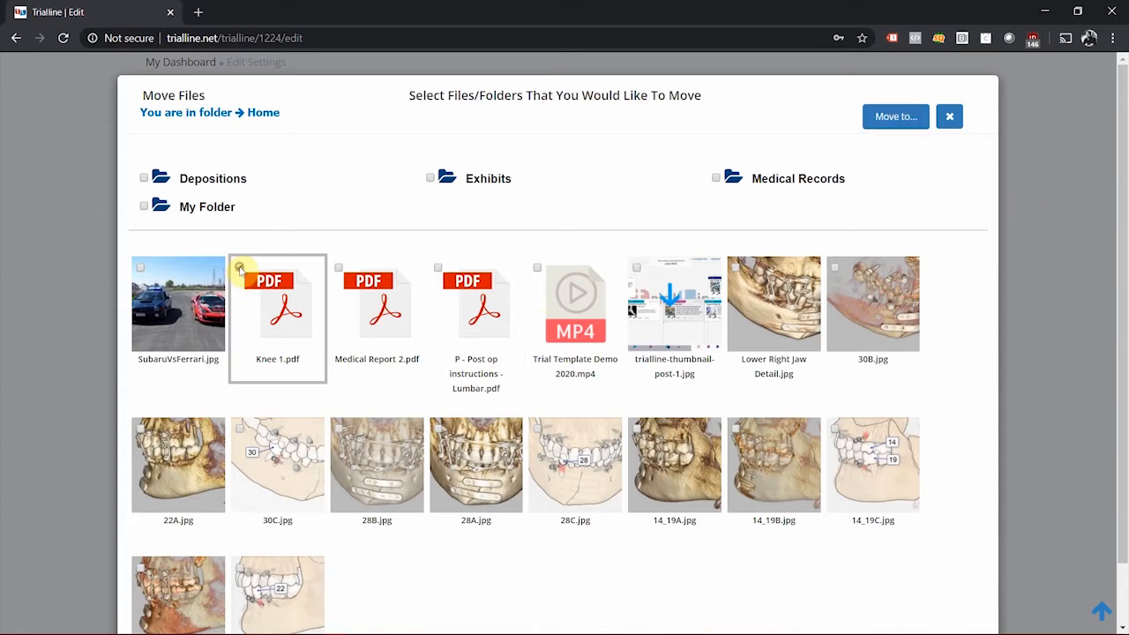
left_click(431, 178)
left_click(338, 267)
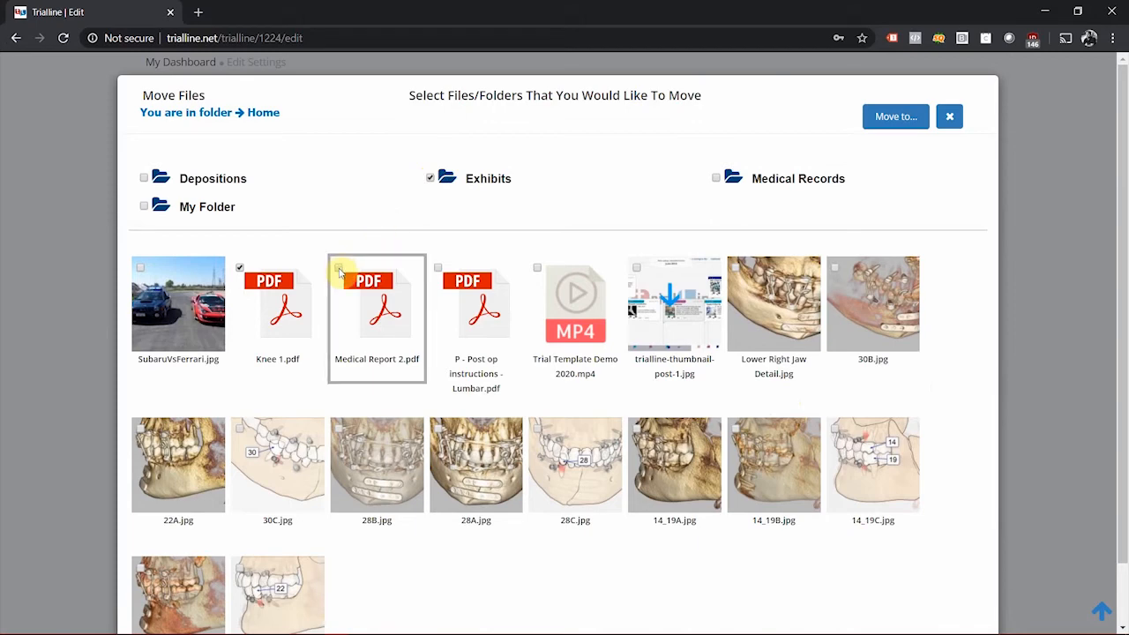
left_click(716, 177)
left_click(895, 116)
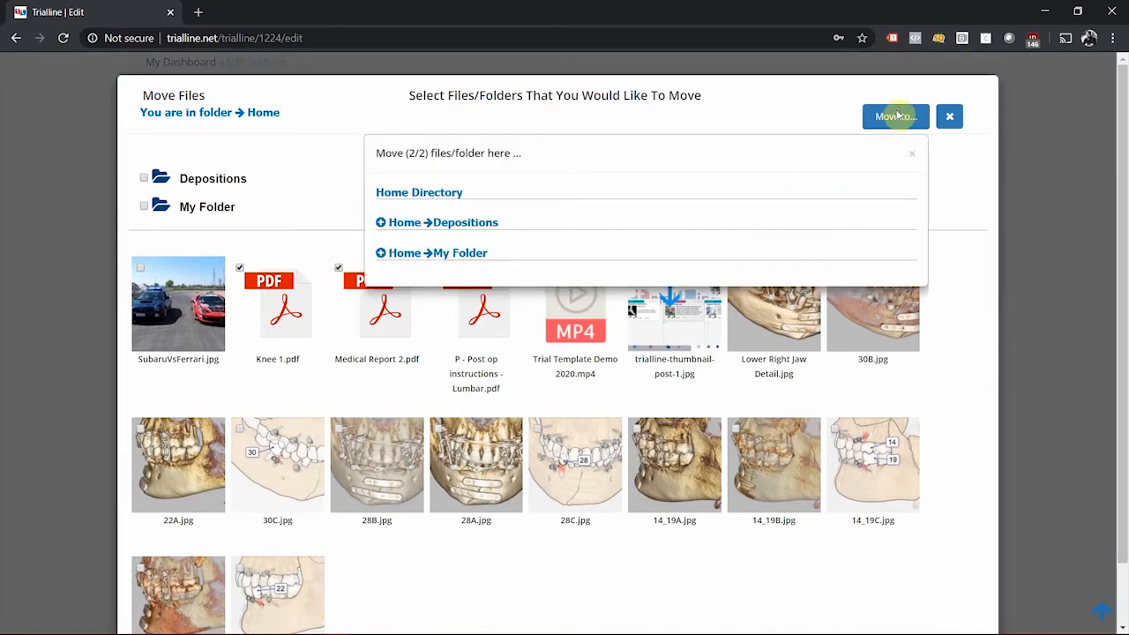
left_click(460, 253)
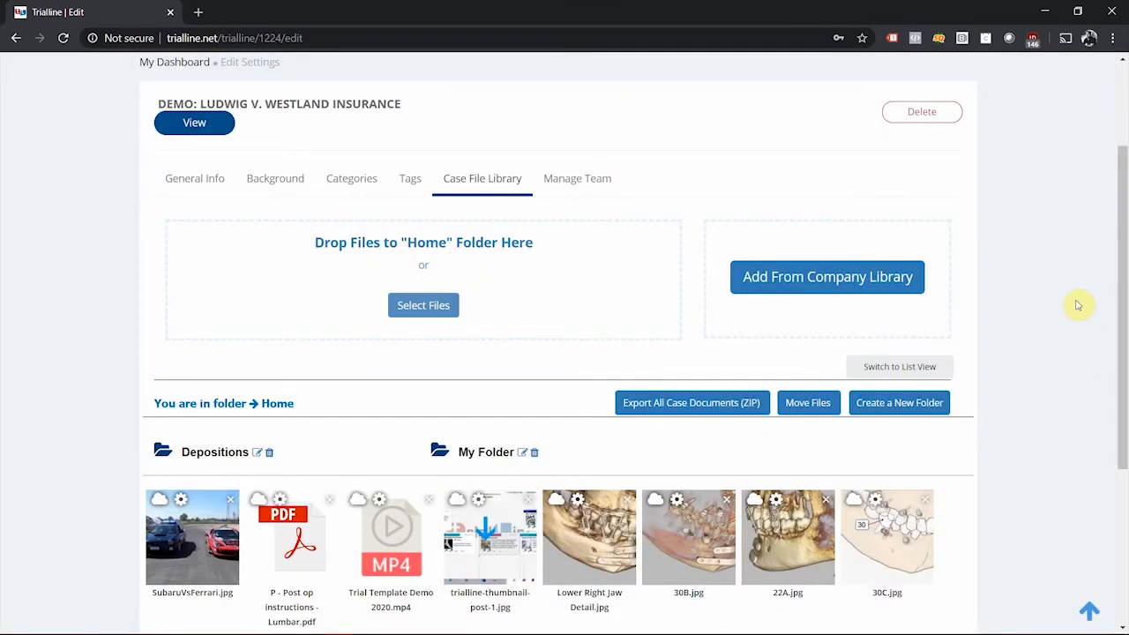
Open My Folder in the case file library and create a sub folder in it named "My New Sub Folder"
left_click(484, 452)
scroll(483, 451, "down", 1)
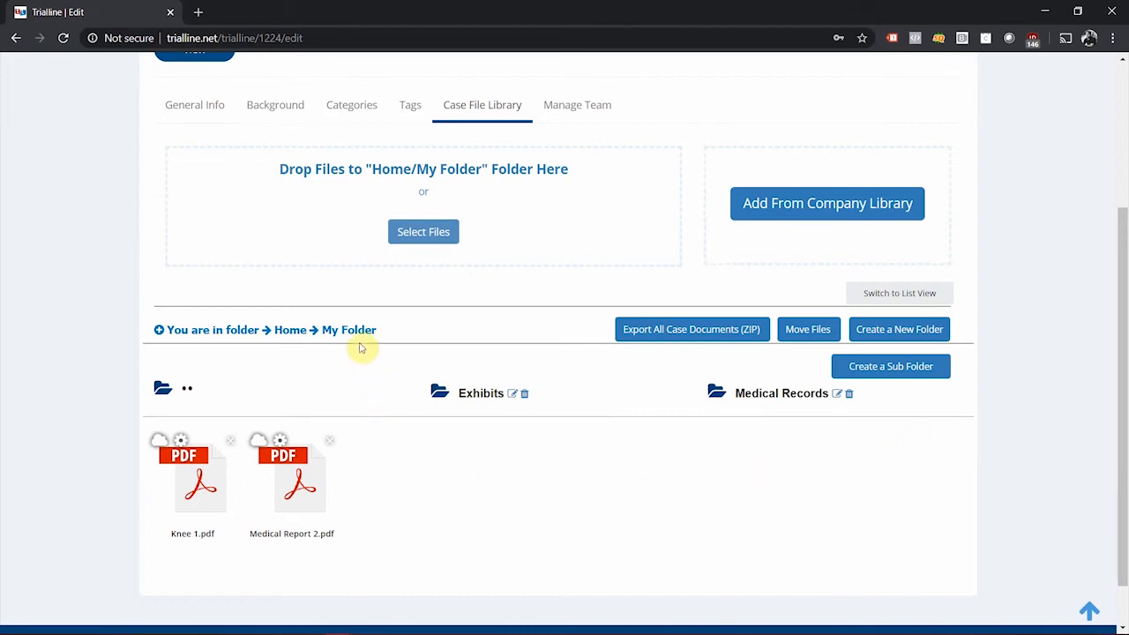
left_click(892, 368)
left_click(528, 341)
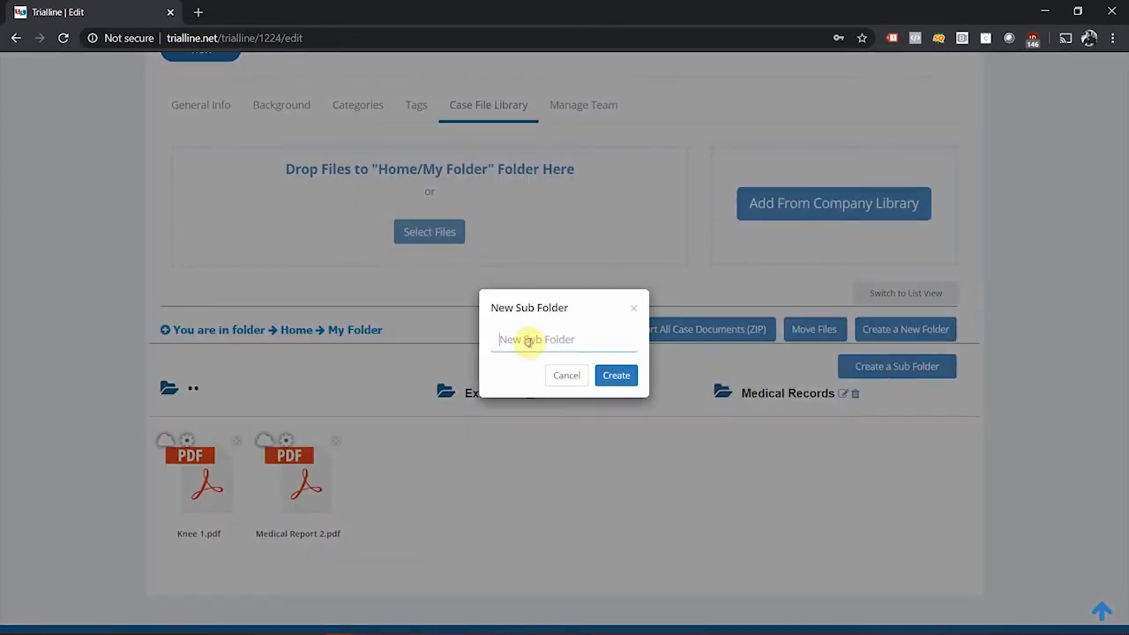
type("My New Sub Folde")
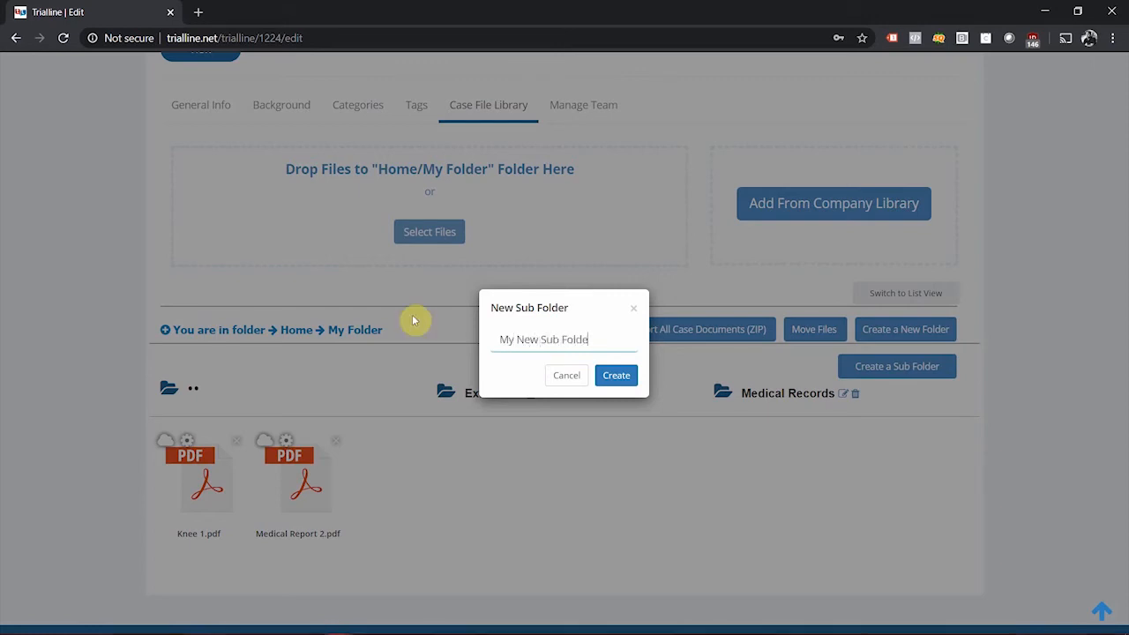
type("r")
left_click(616, 378)
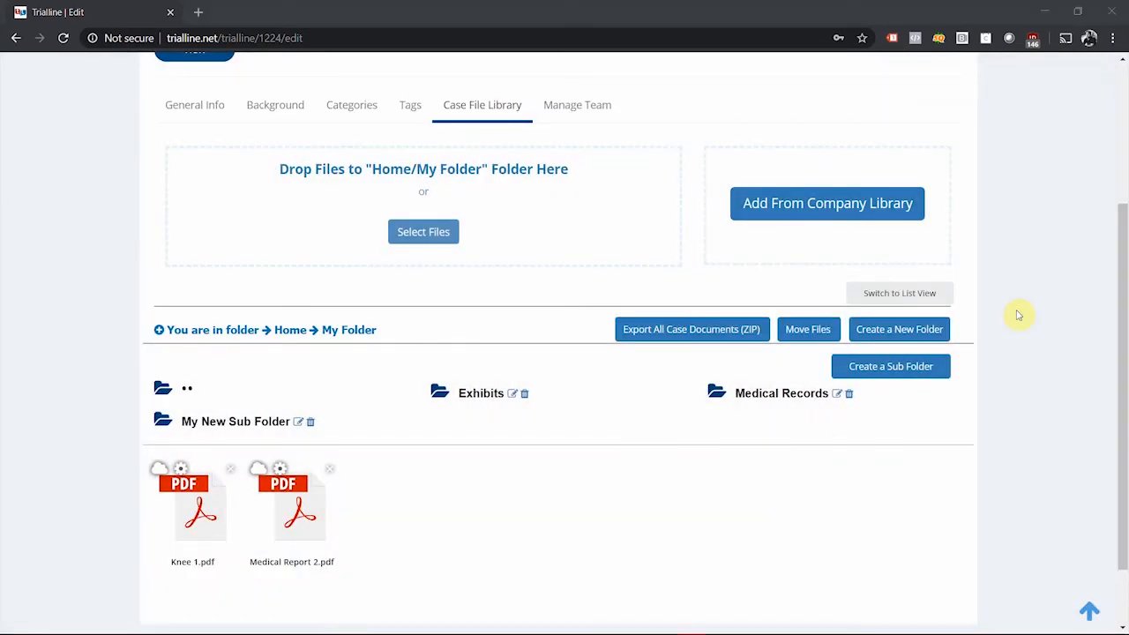
Compare the list view and the icon view of the files in My Folder, ending in icon view
scroll(119, 345, "down", 2)
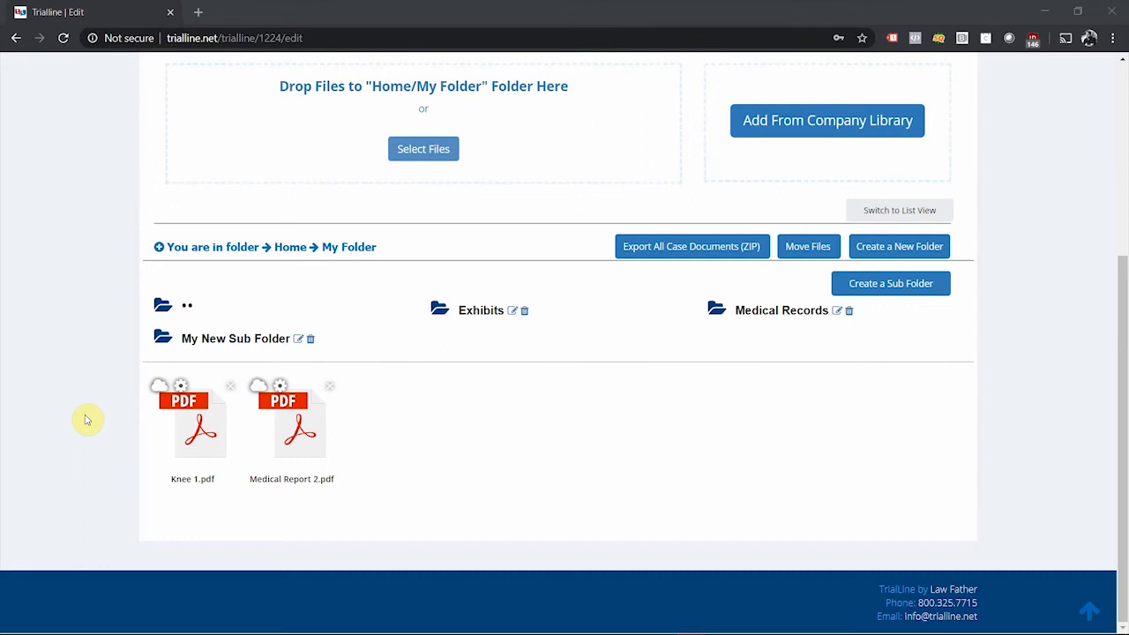
left_click(915, 211)
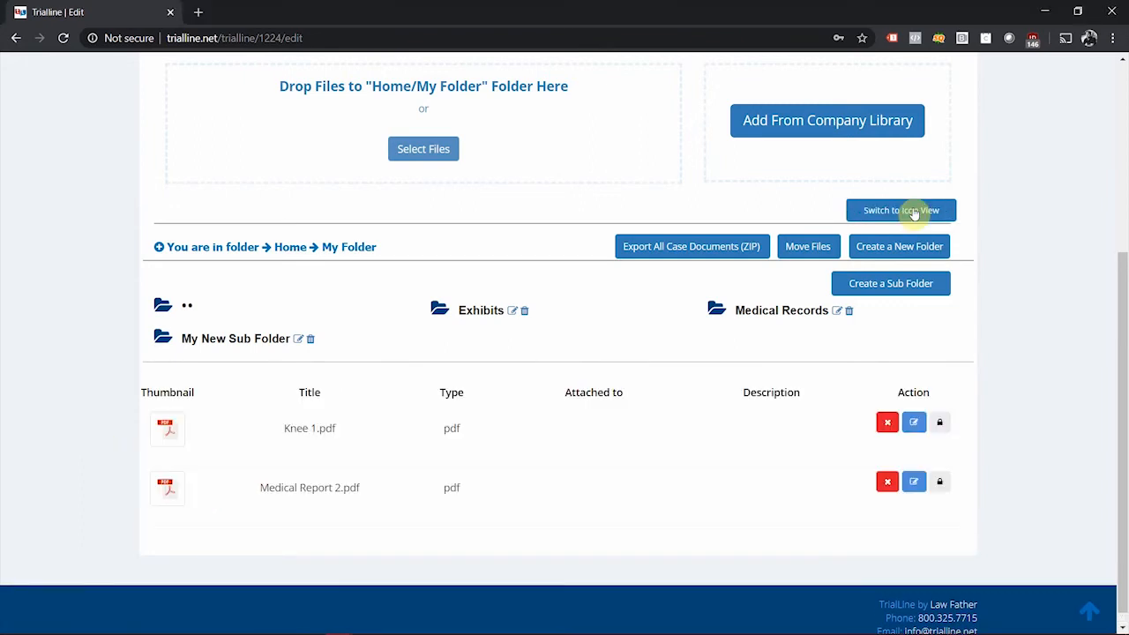
left_click(914, 212)
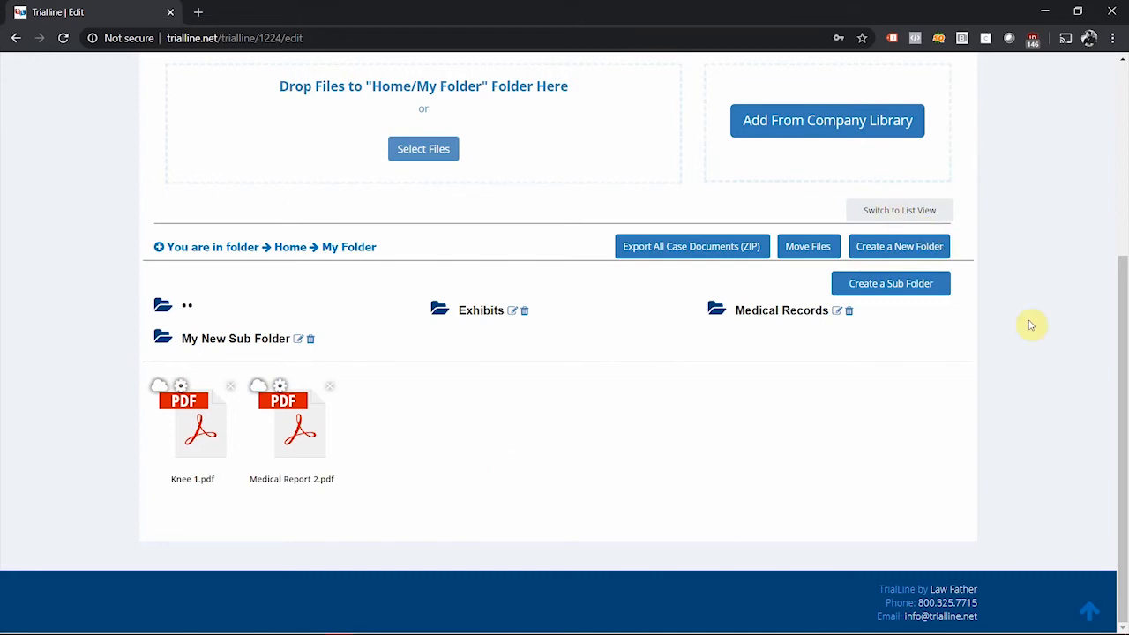
left_click(907, 221)
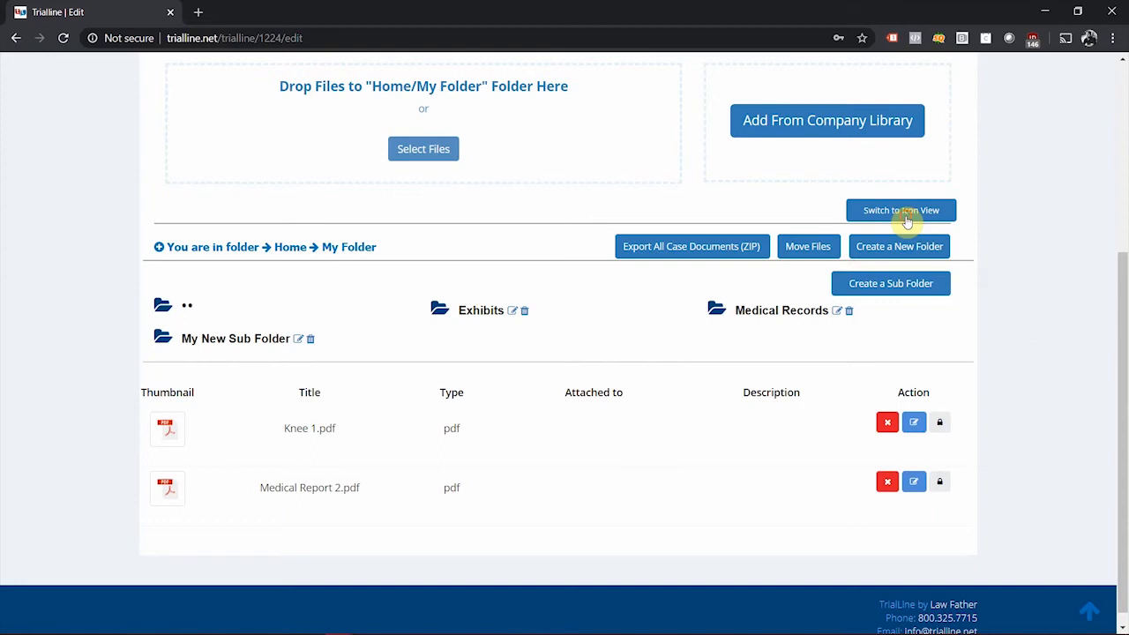
left_click(905, 217)
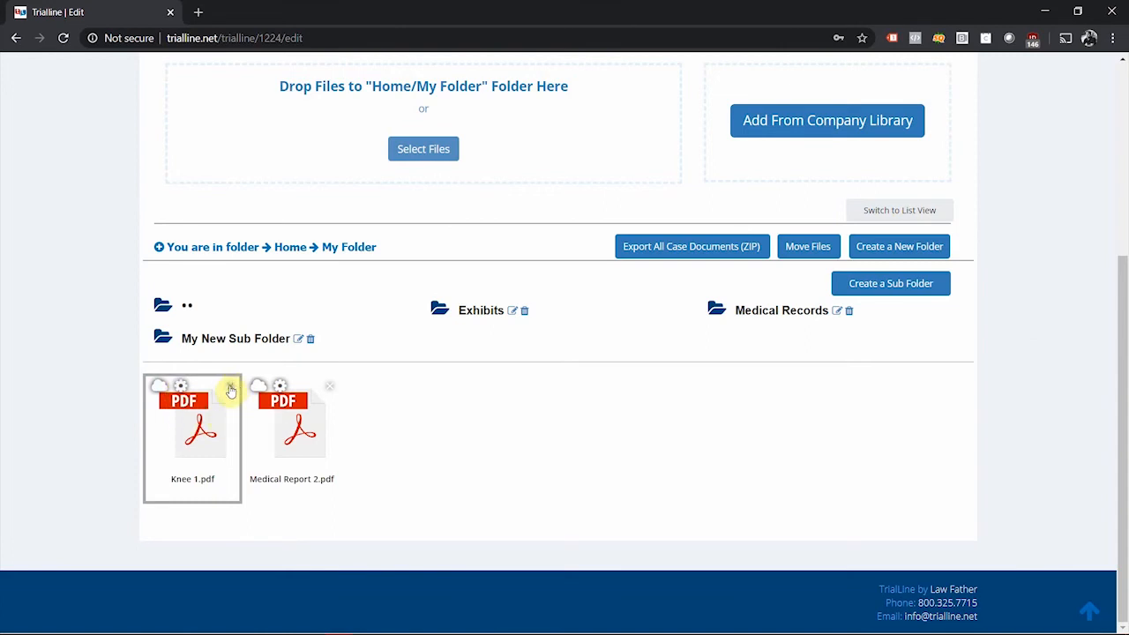
Add Knee 1.pdf from My Folder to the company file library for future use
left_click(158, 385)
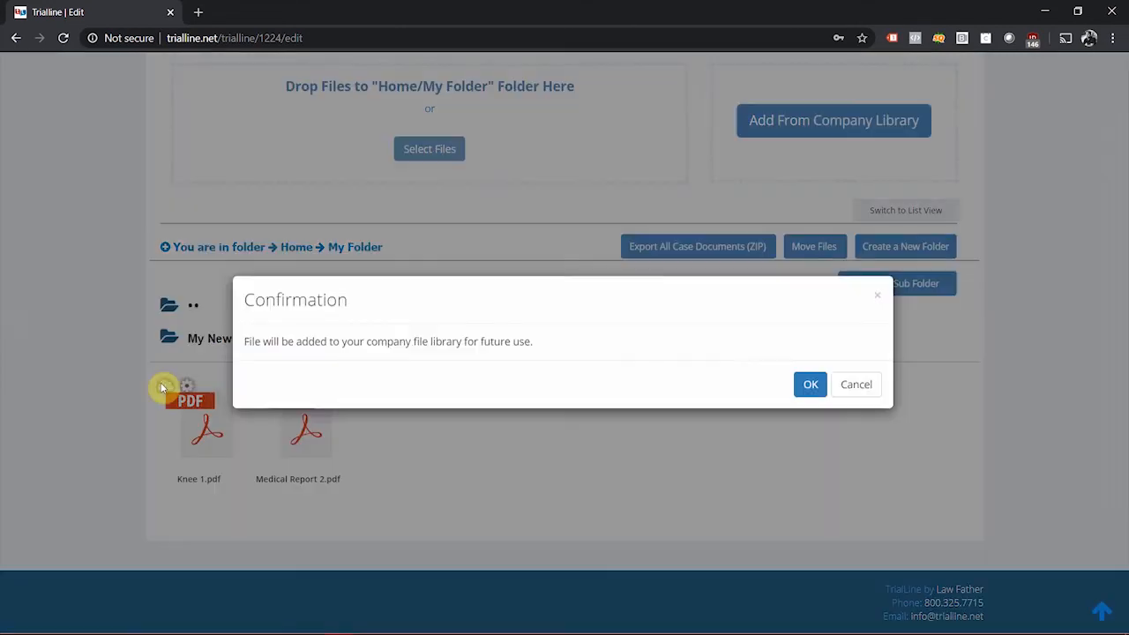
left_click_drag(537, 348, 227, 348)
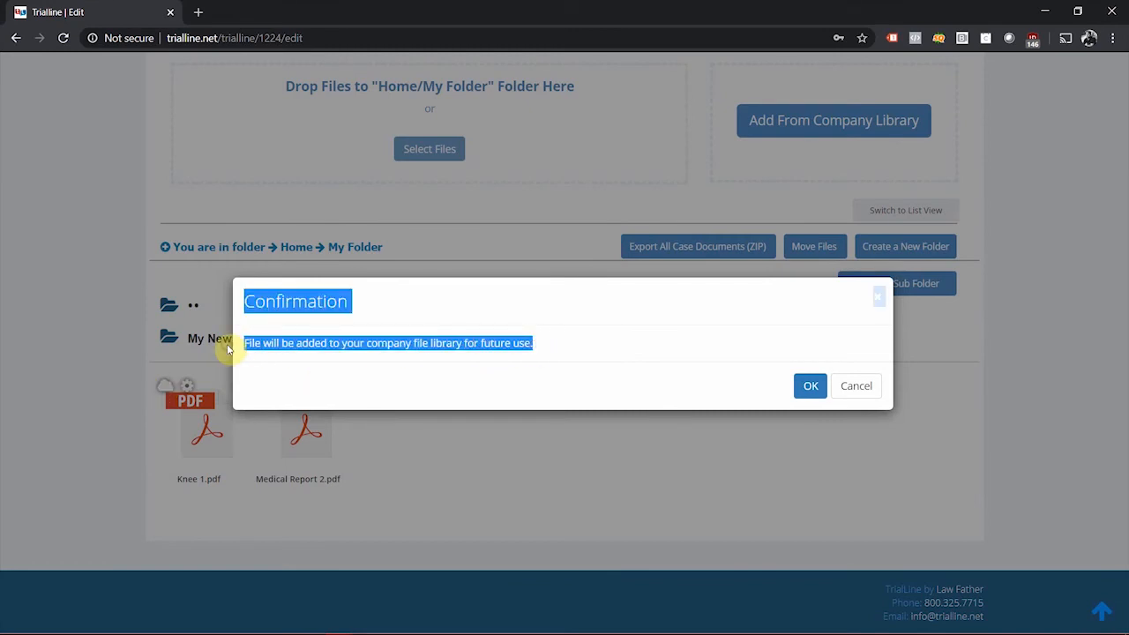
left_click(805, 388)
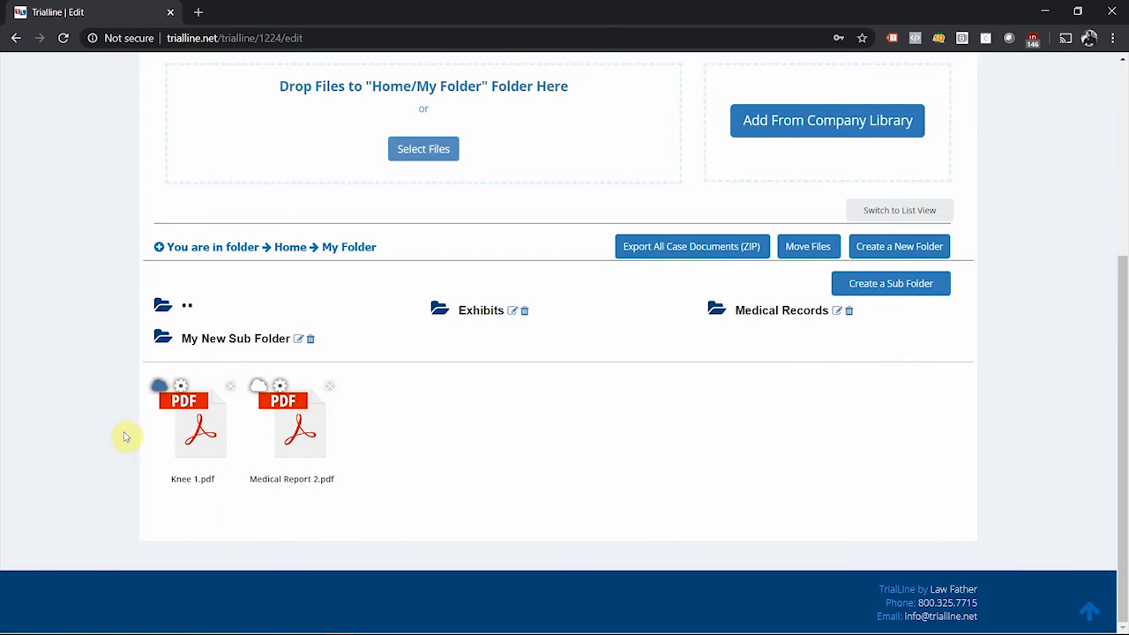
Set the description of Knee 1.pdf to "Surgery Image" and save the file's details
left_click(179, 388)
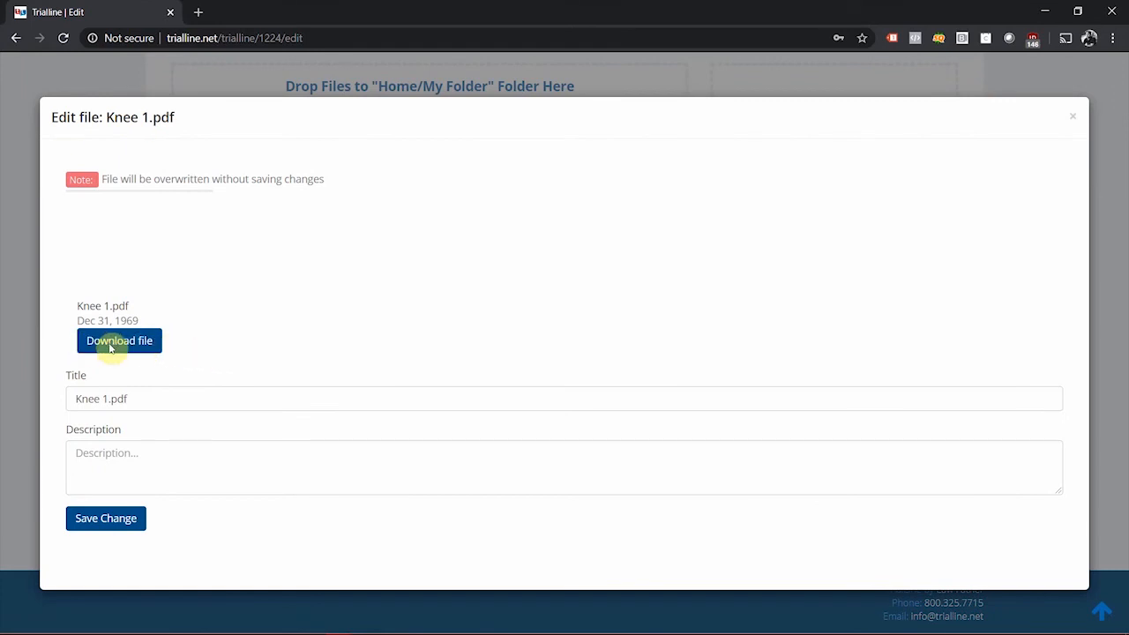
left_click_drag(143, 397, 60, 394)
left_click(111, 470)
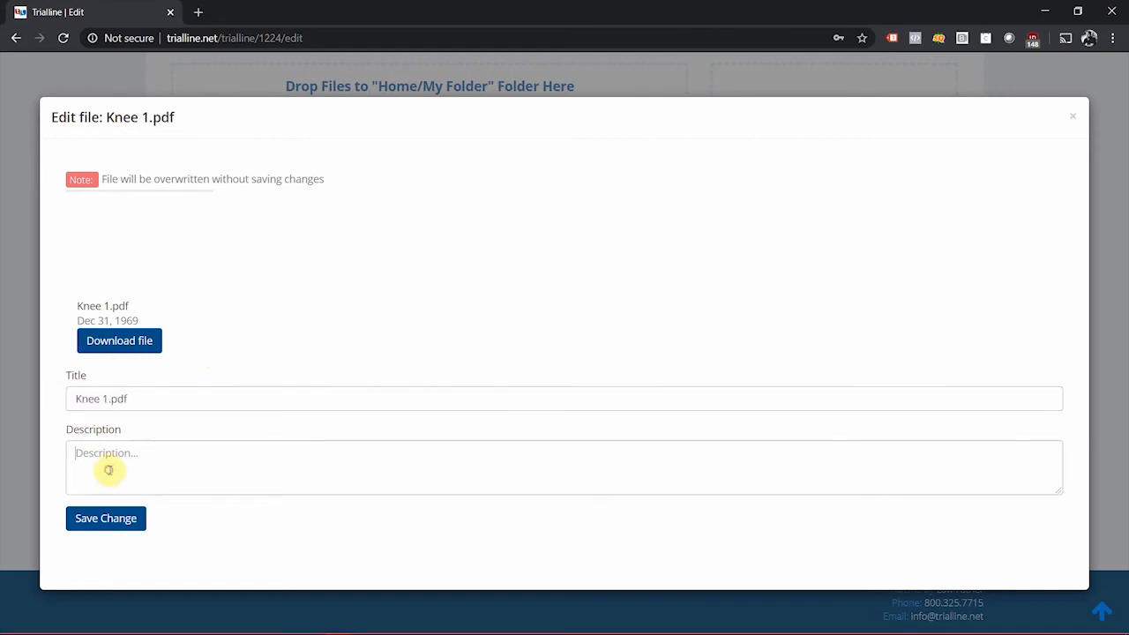
left_click(106, 517)
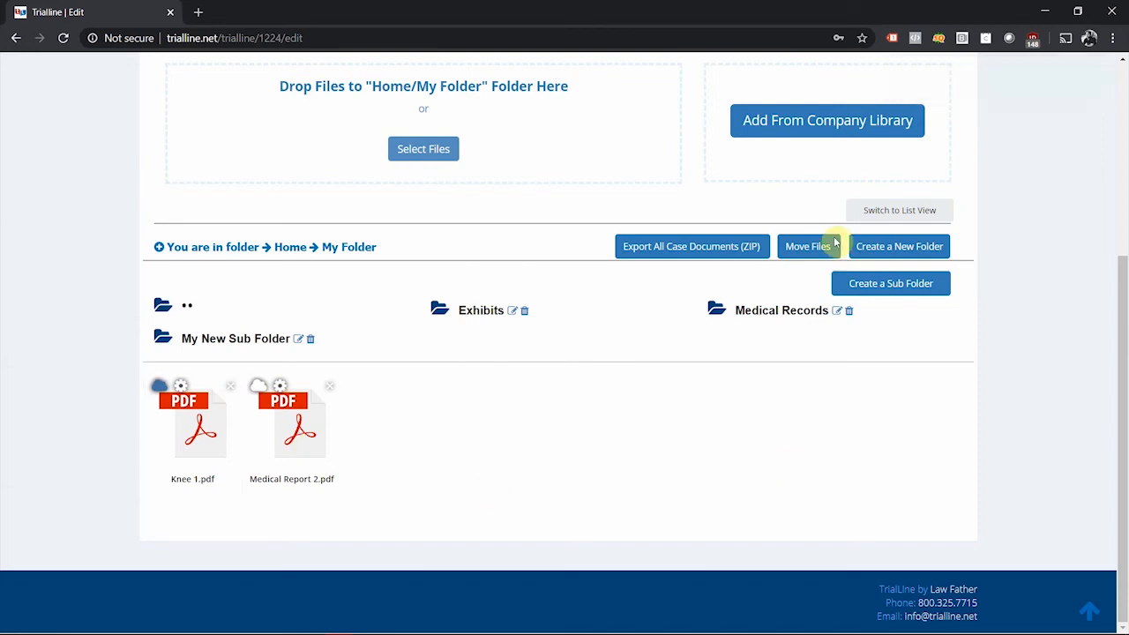
Show the files of My Folder in list view and check the description of Knee 1.pdf
left_click(889, 210)
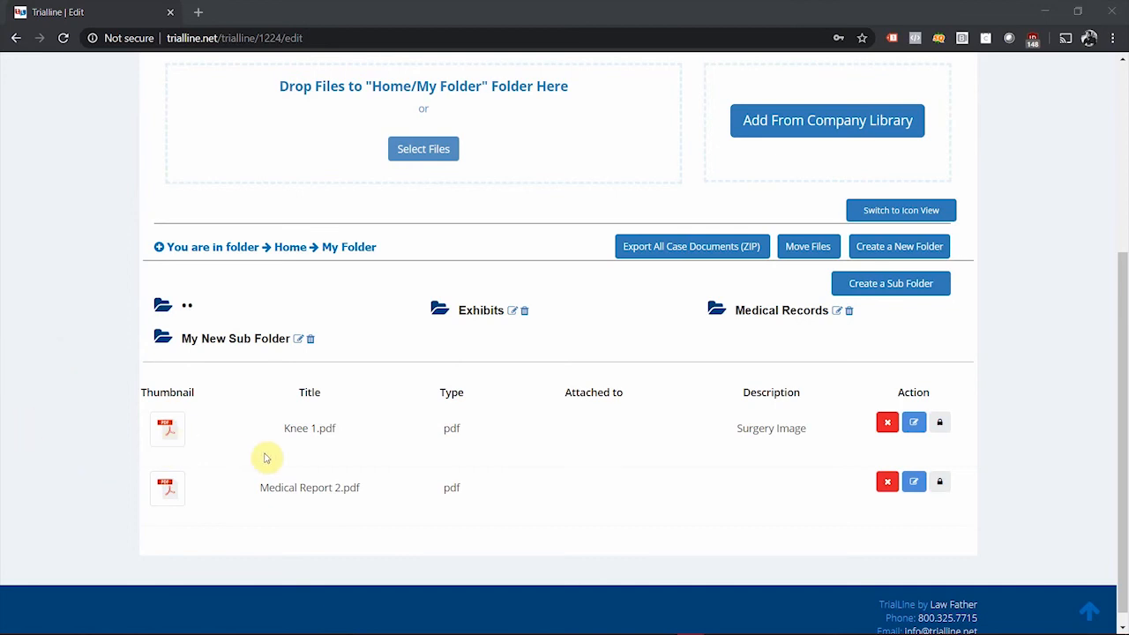
left_click_drag(351, 428, 469, 452)
double_click(468, 451)
left_click(562, 554)
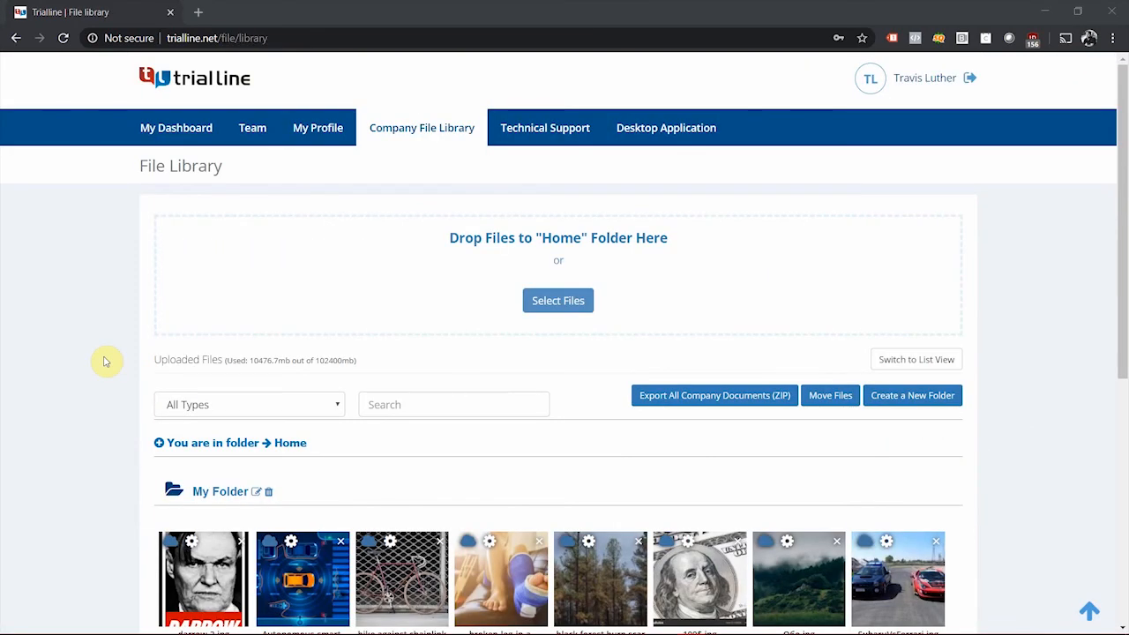
Examine the file type filter options and the search field of the Company File Library
left_click(339, 403)
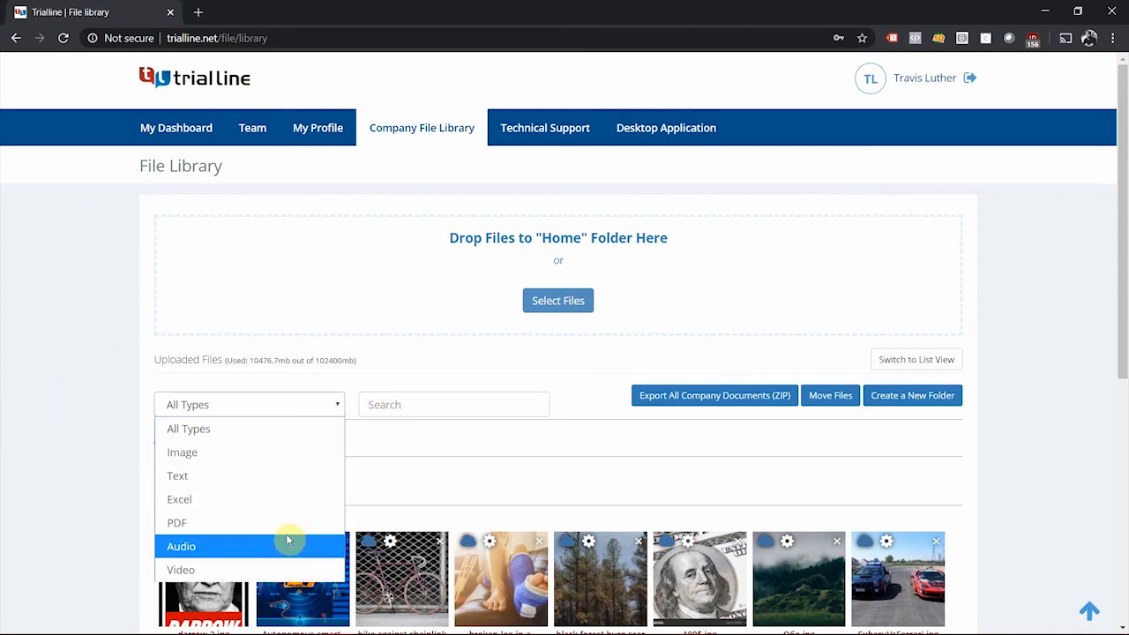
left_click(82, 476)
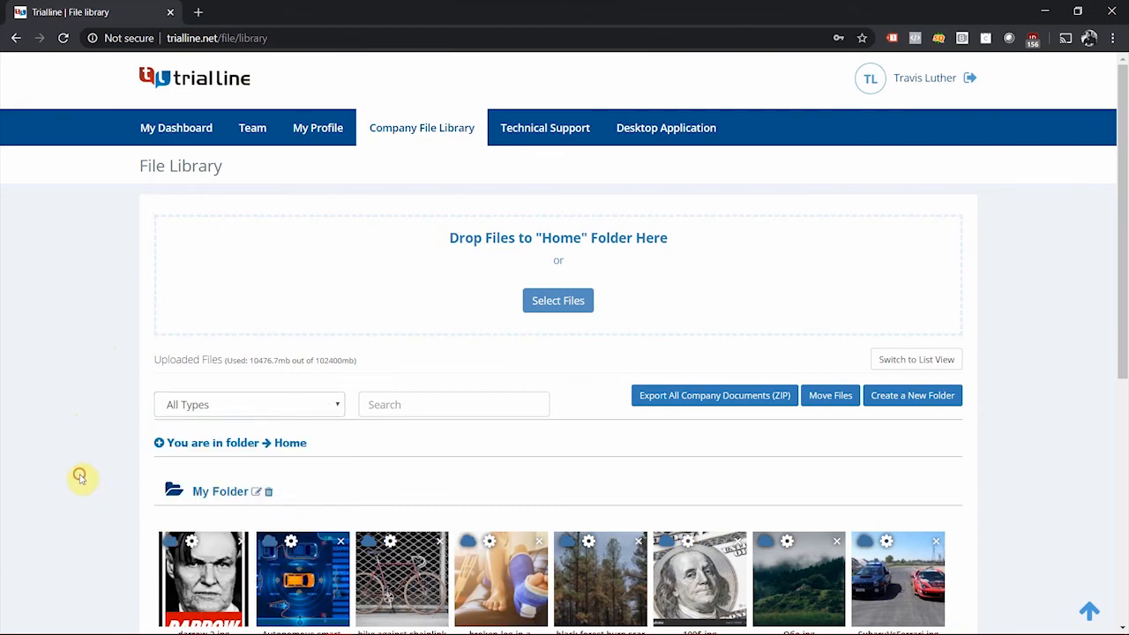
left_click(422, 402)
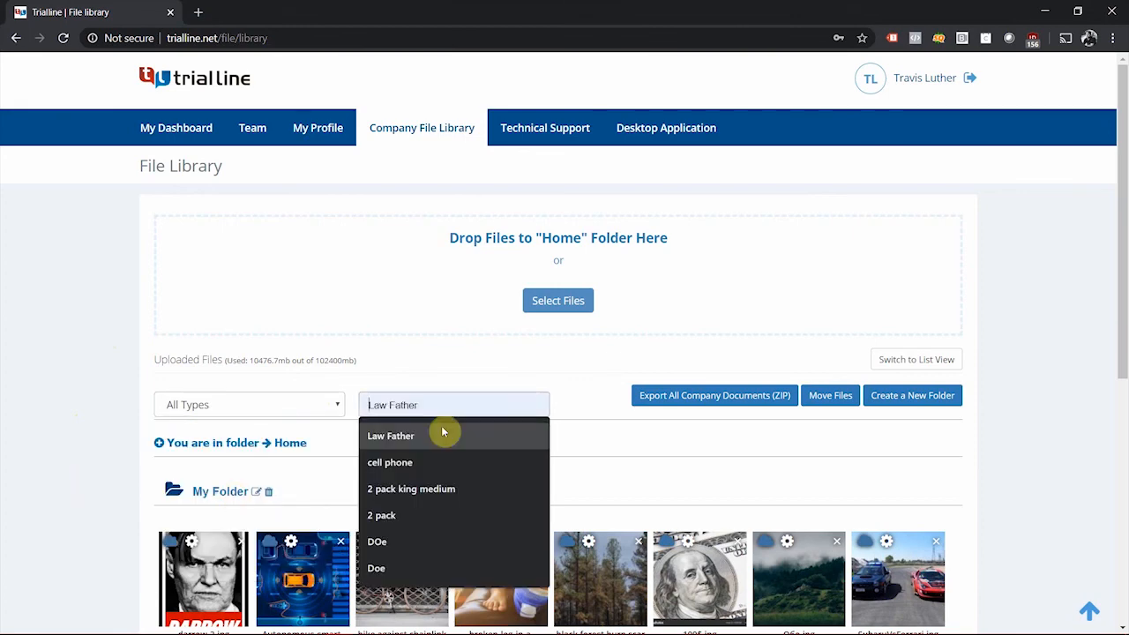
left_click(39, 423)
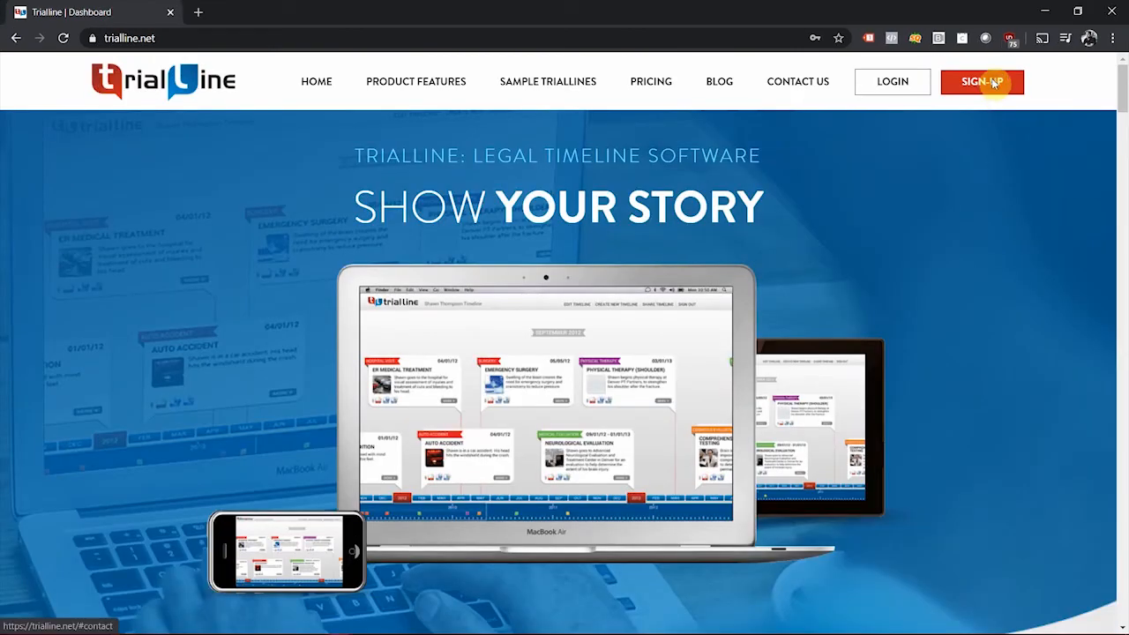
Open the free 14-day trial sign-up form on the TrialLine website
left_click(796, 78)
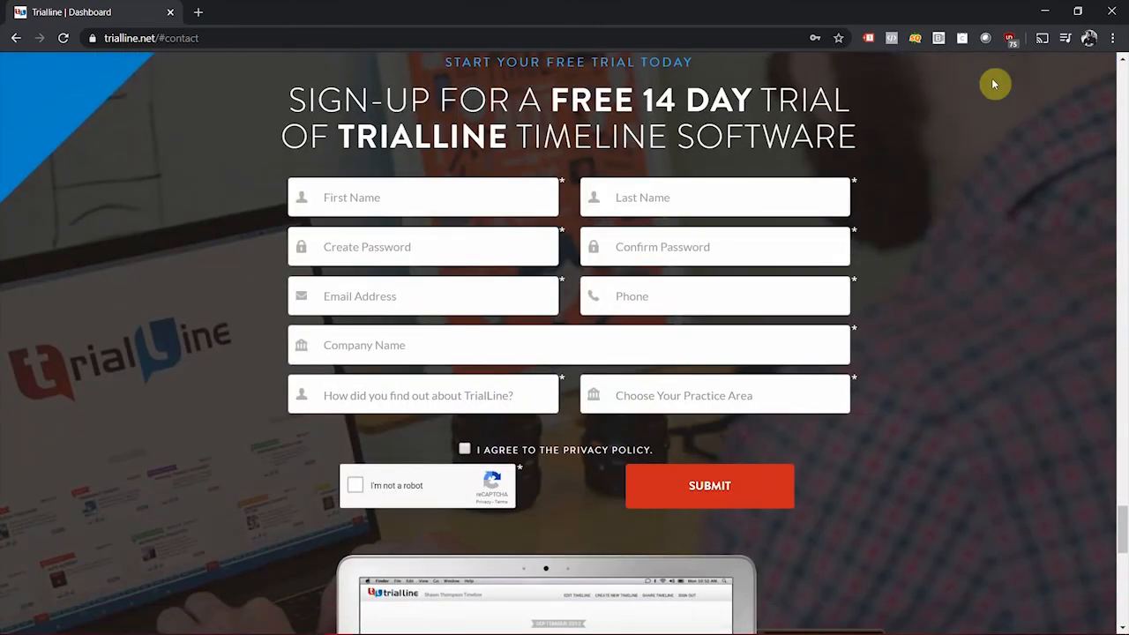